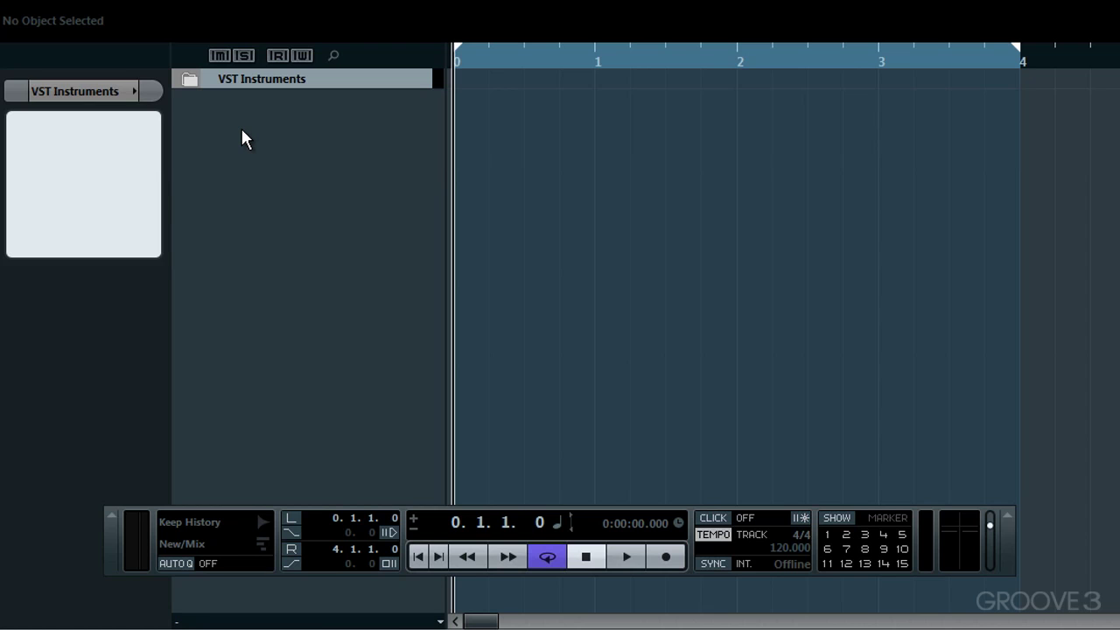
# Add a Chord Track to the project from the track list's context menu.
pyautogui.rightClick(242, 131)
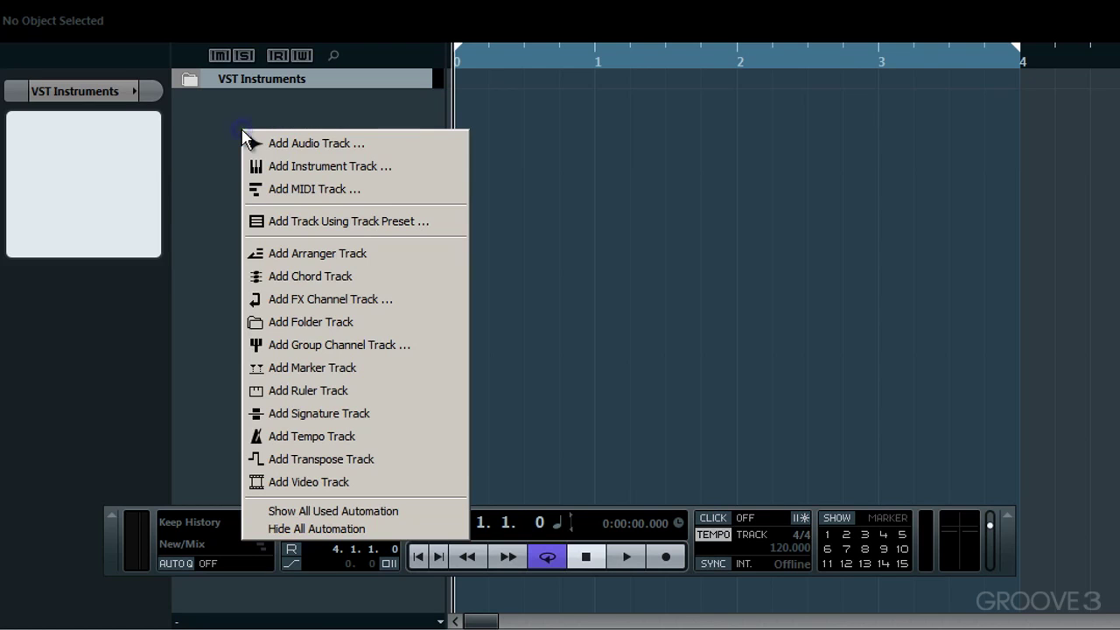
pyautogui.click(319, 276)
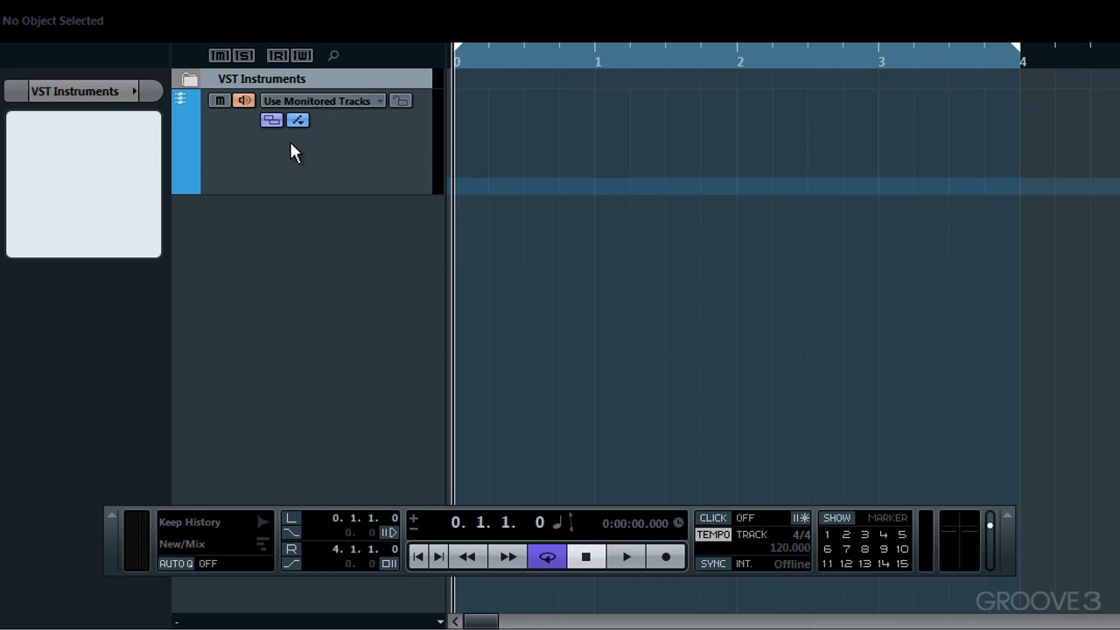
# Start a new instrument track with Steinberg > Synth > HALion Sonic SE as its instrument.
pyautogui.rightClick(310, 209)
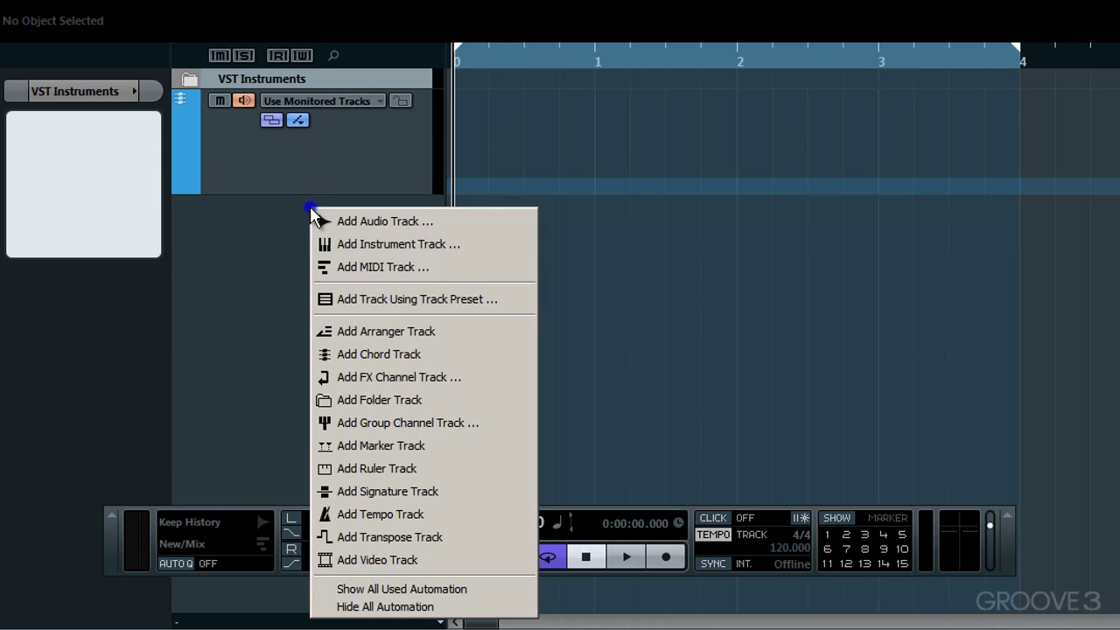
pyautogui.click(376, 246)
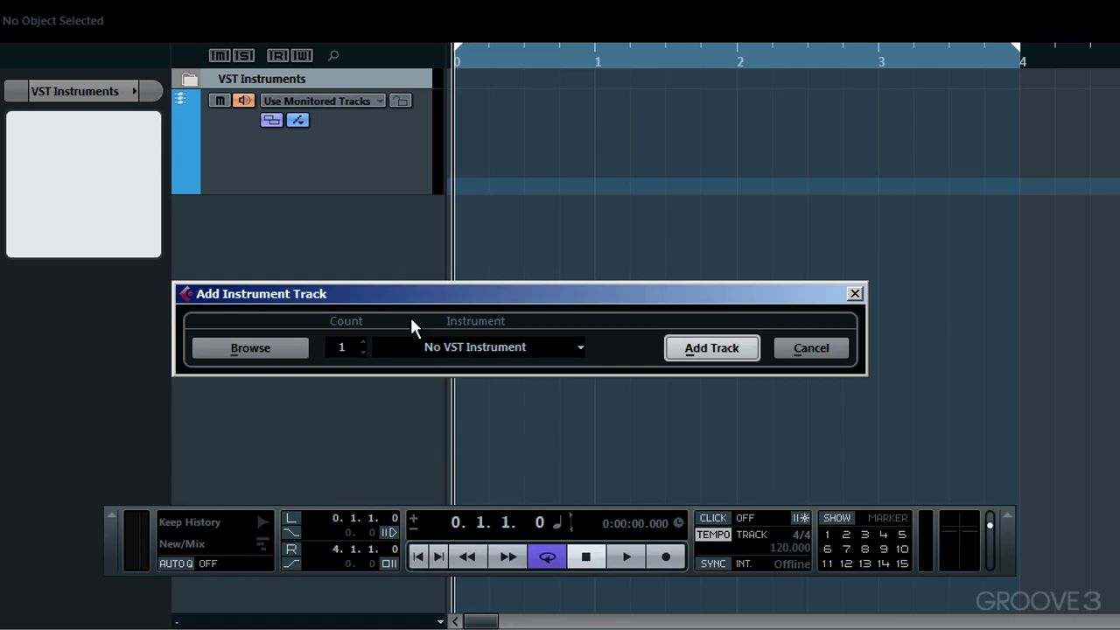
pyautogui.click(442, 348)
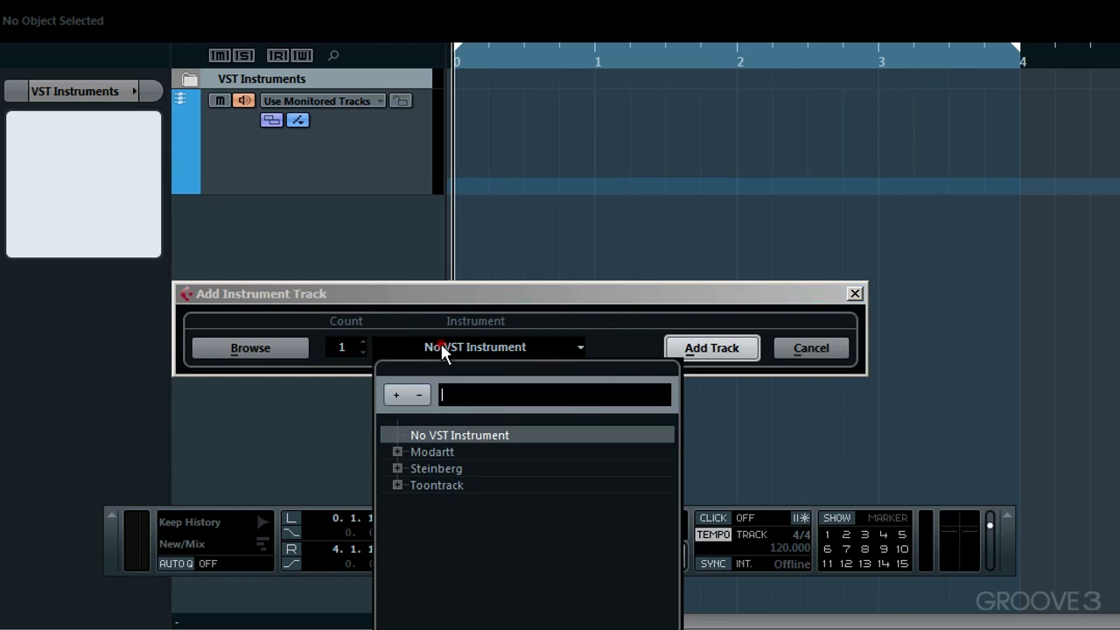
pyautogui.click(399, 473)
pyautogui.click(407, 518)
pyautogui.click(464, 535)
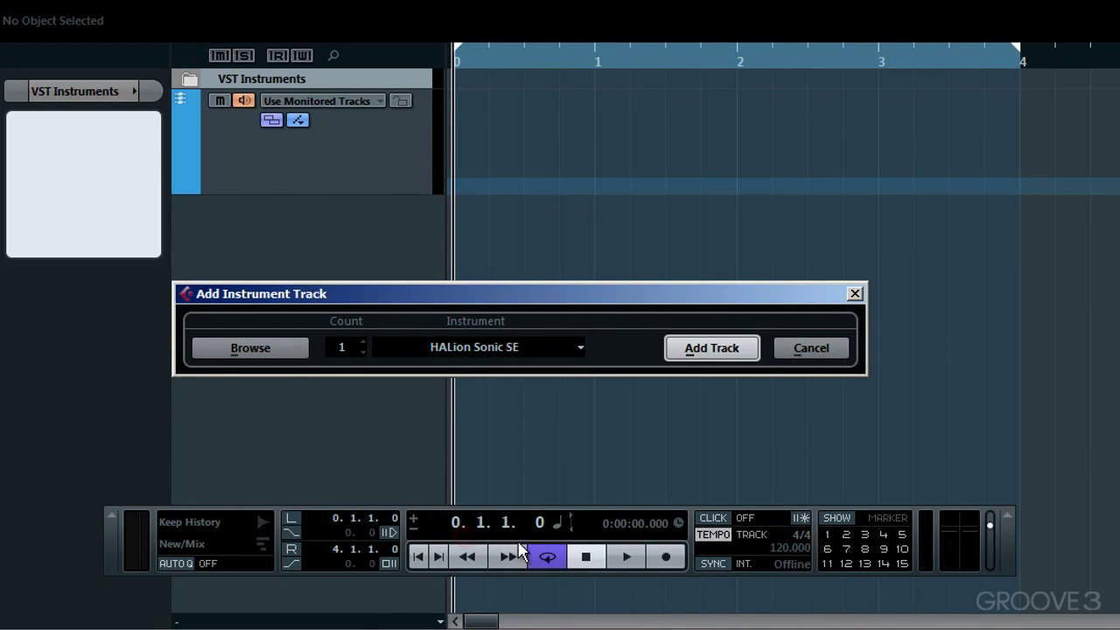
# Create the HALion Sonic SE track and load the [GM 002] Bright Acoustic Piano program.
pyautogui.click(721, 354)
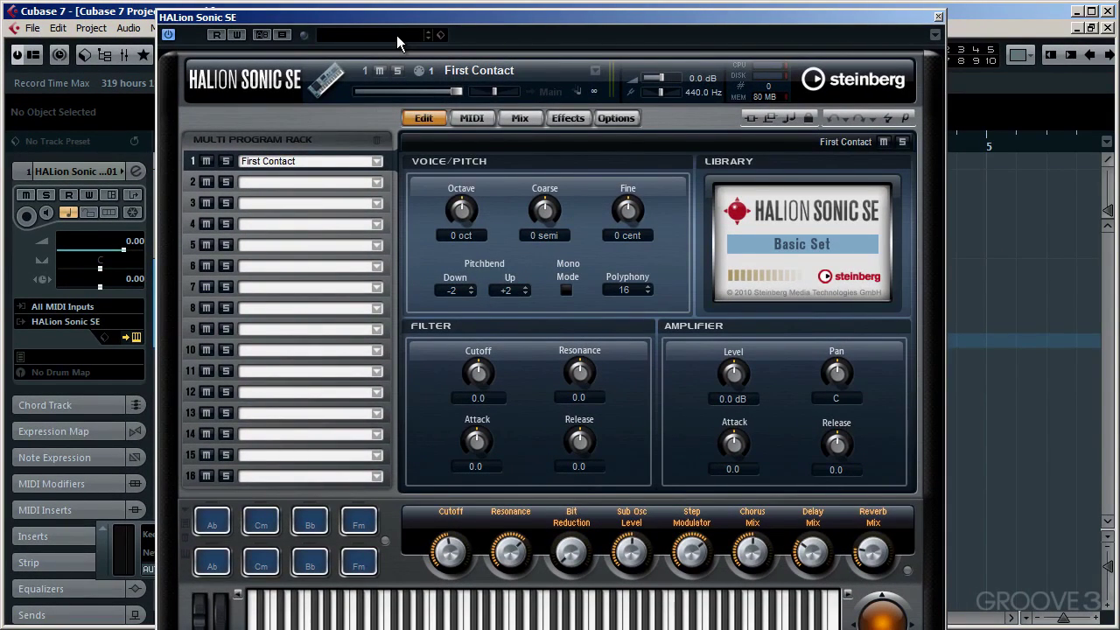
pyautogui.click(397, 35)
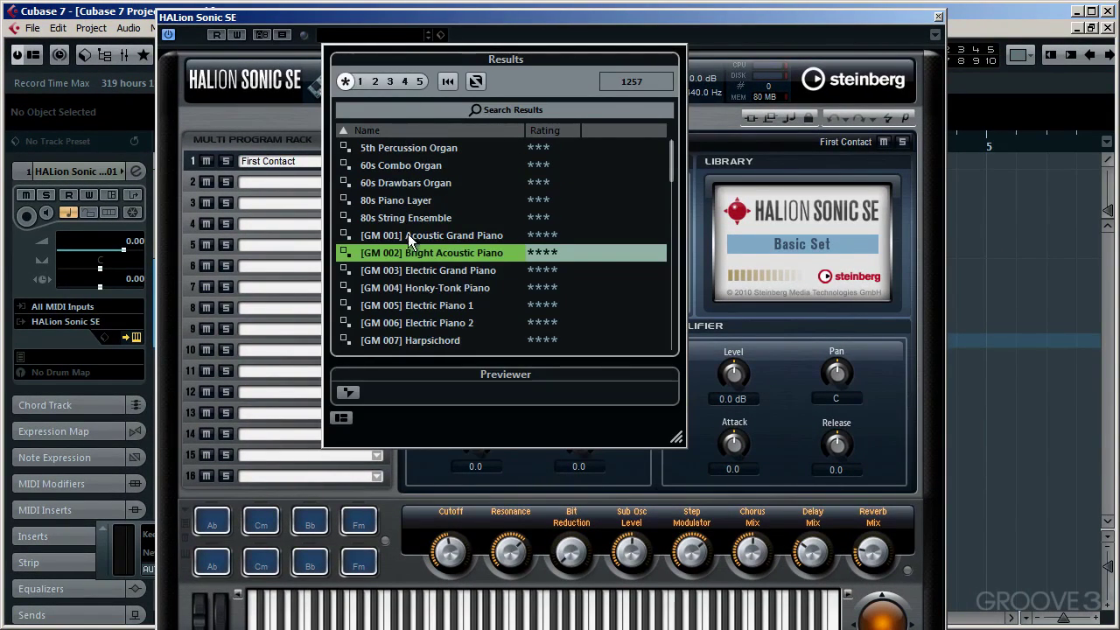
pyautogui.doubleClick(419, 252)
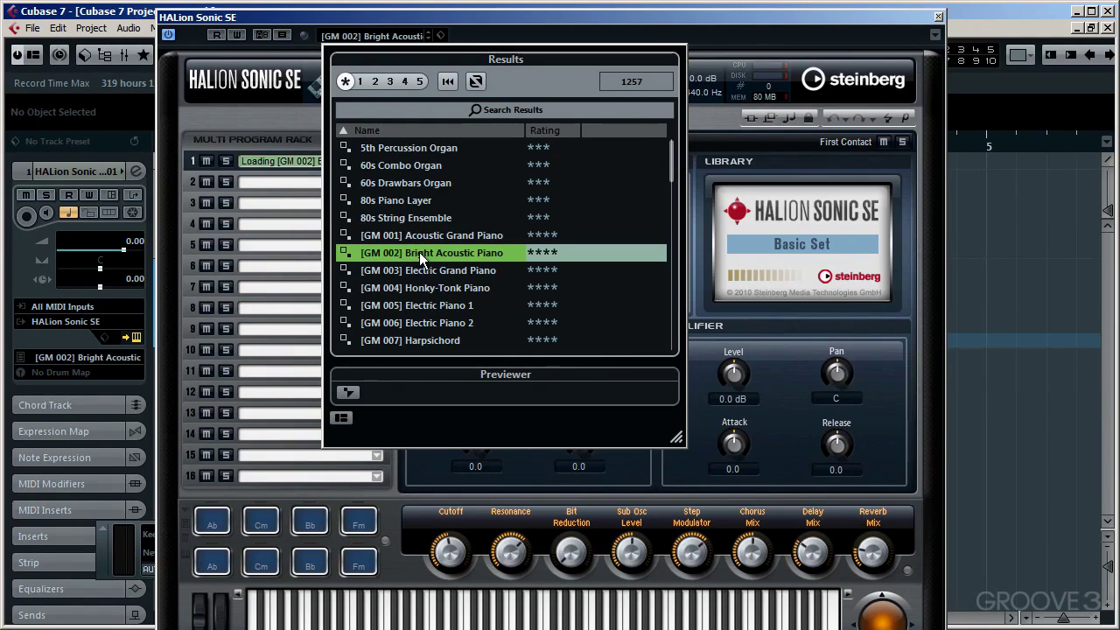
pyautogui.click(726, 36)
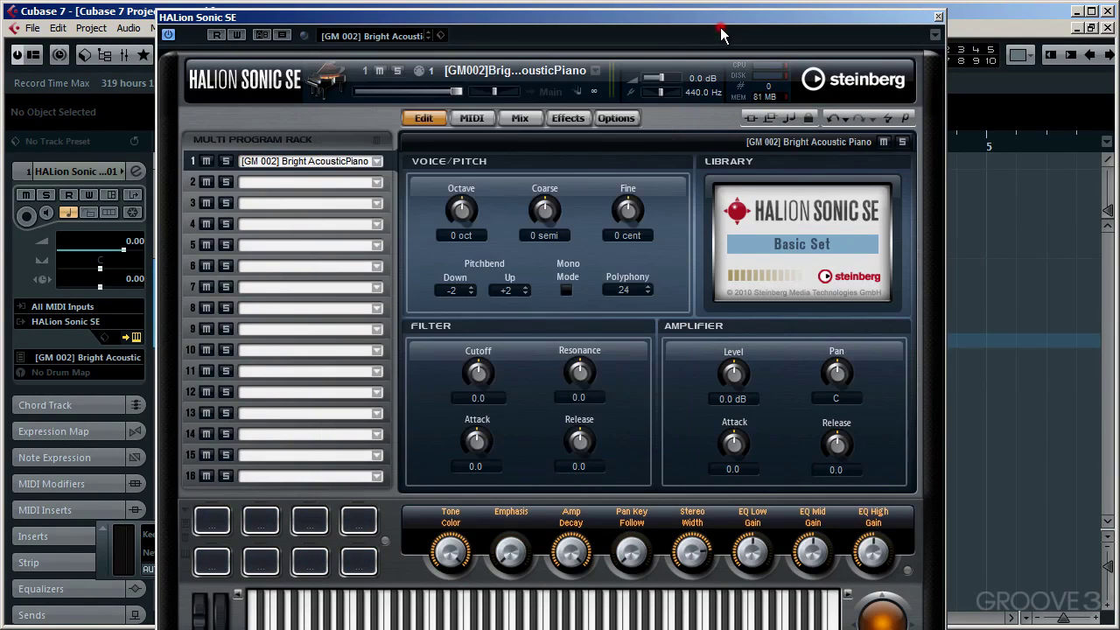
# Close the plug-in window and give the HALion track the piano icon from the keyboards pictures.
pyautogui.click(938, 16)
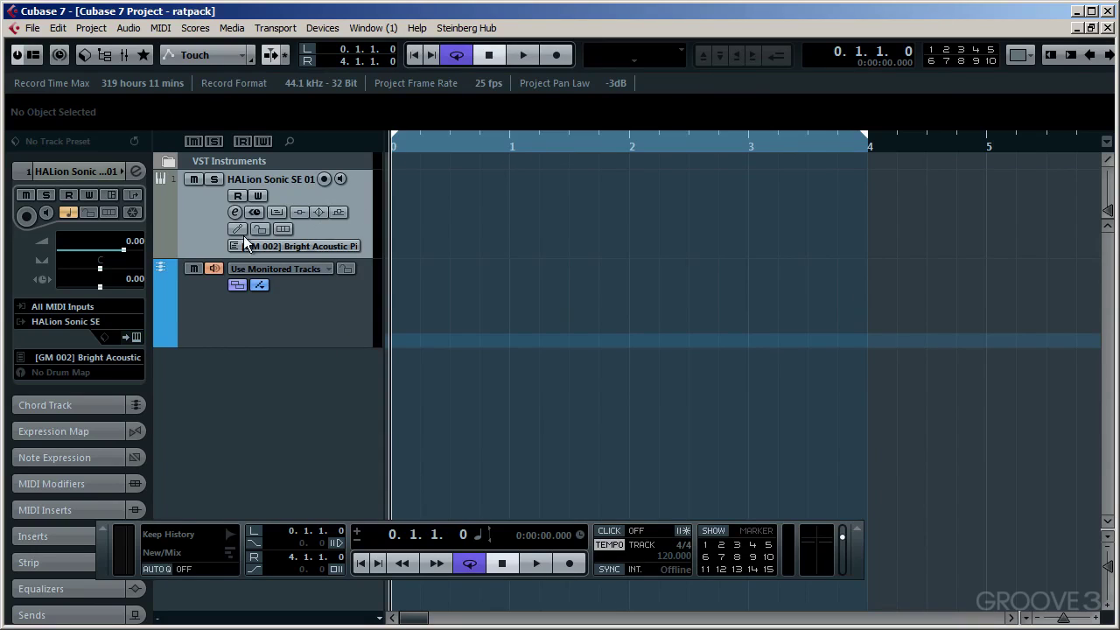
pyautogui.doubleClick(204, 225)
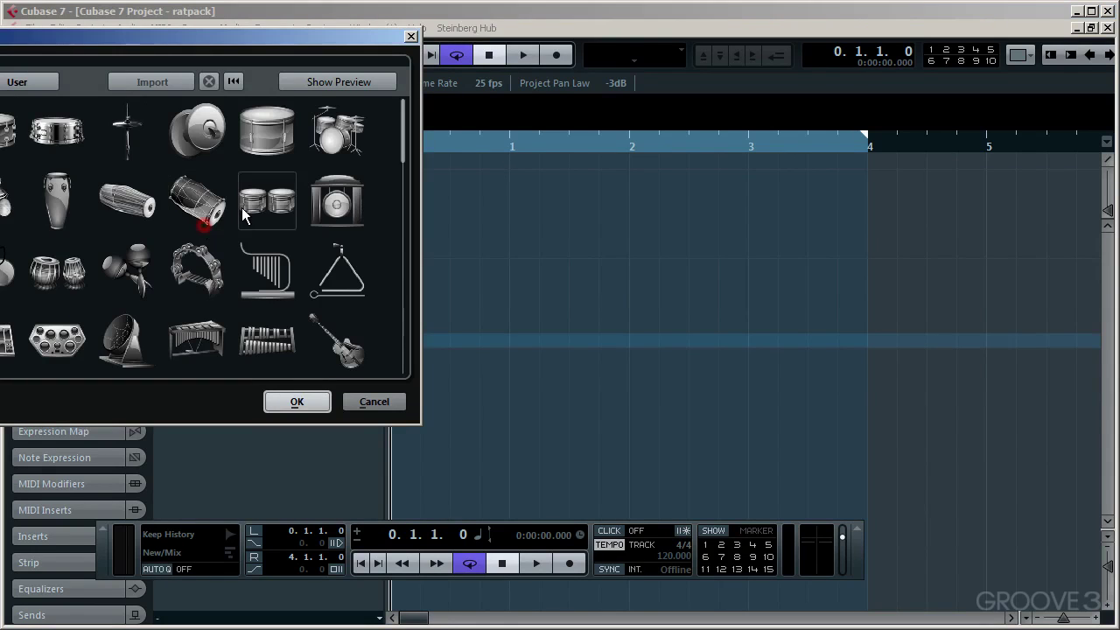
pyautogui.moveTo(404, 152); pyautogui.dragTo(396, 259)
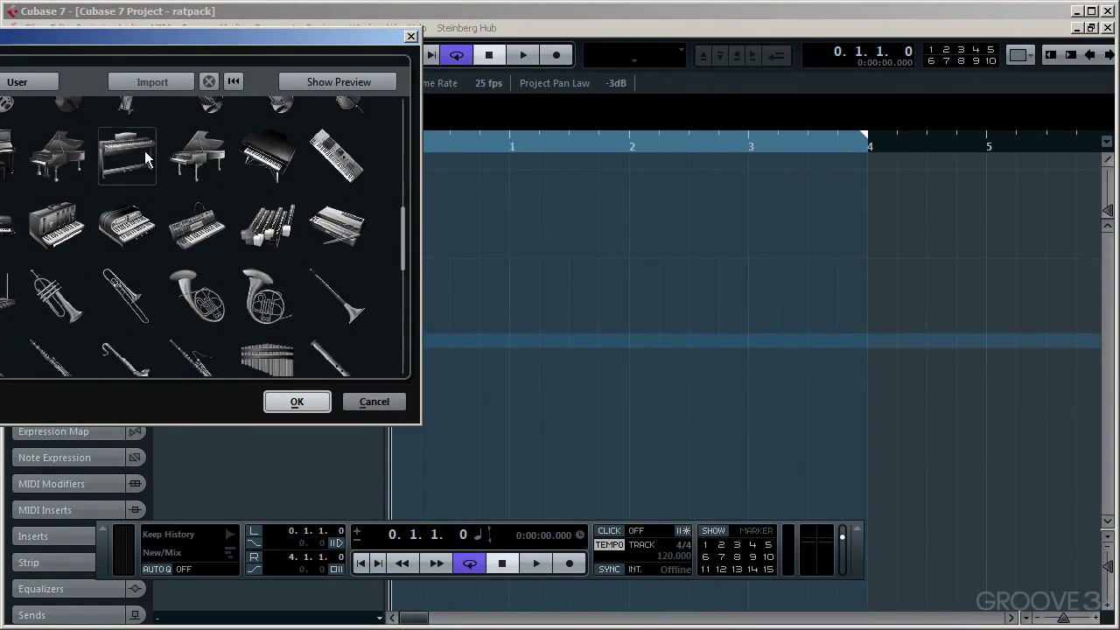
pyautogui.click(279, 399)
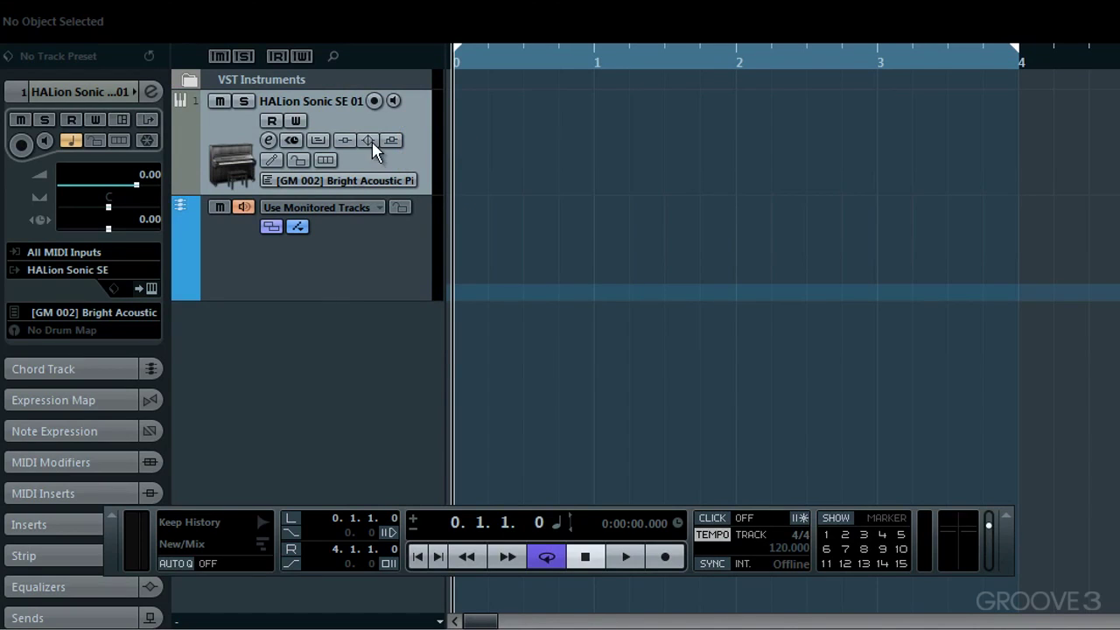
# Route the chord track to HALion Sonic SE 01 and enable Monitor on the instrument track.
pyautogui.click(348, 208)
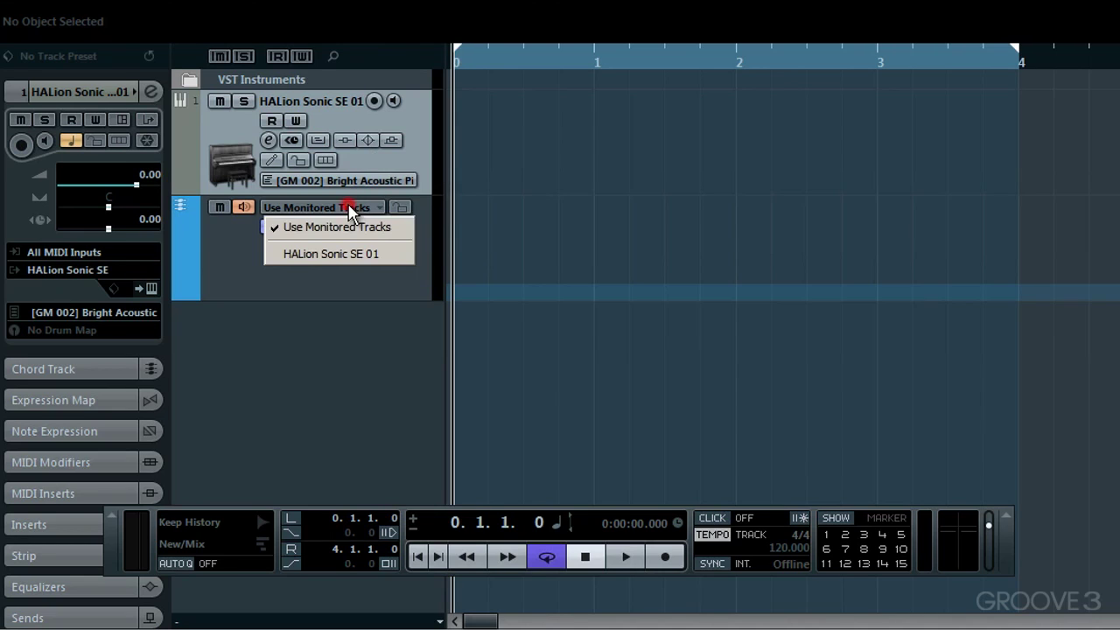
pyautogui.click(343, 254)
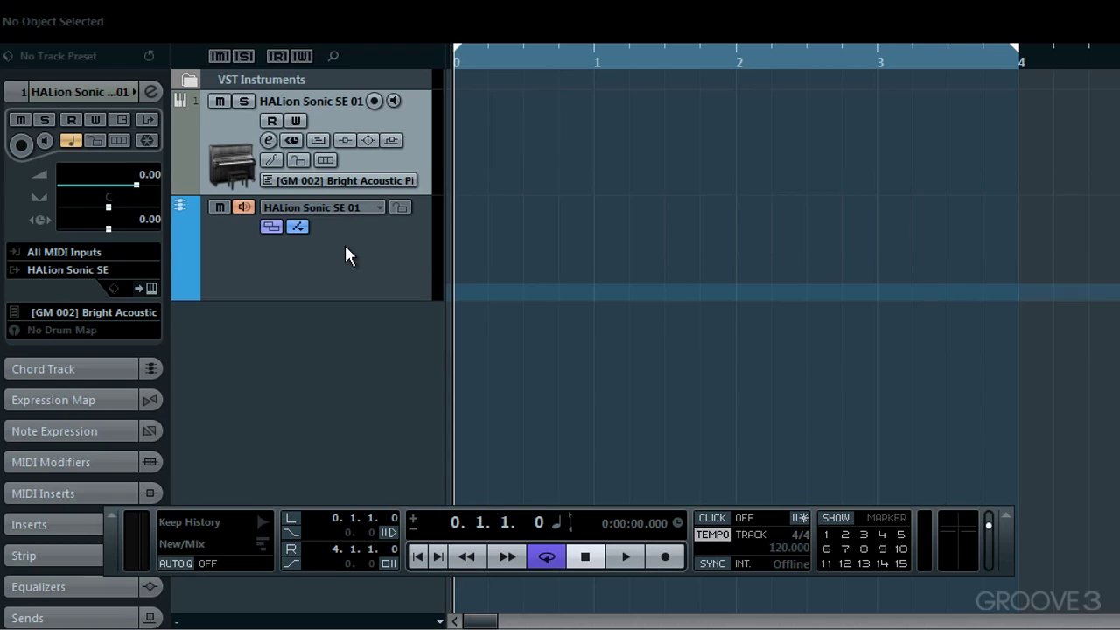
pyautogui.click(394, 101)
# Draw four empty chord events at bars 0, 1, 2 and 3, then return to Object Selection.
pyautogui.click(378, 252)
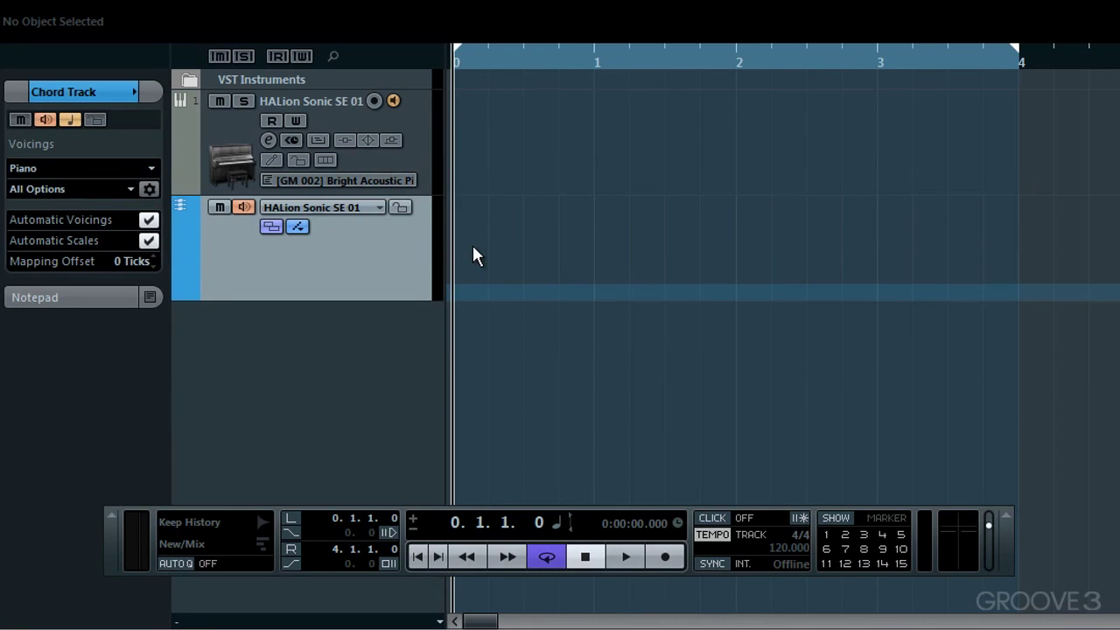
pyautogui.rightClick(488, 185)
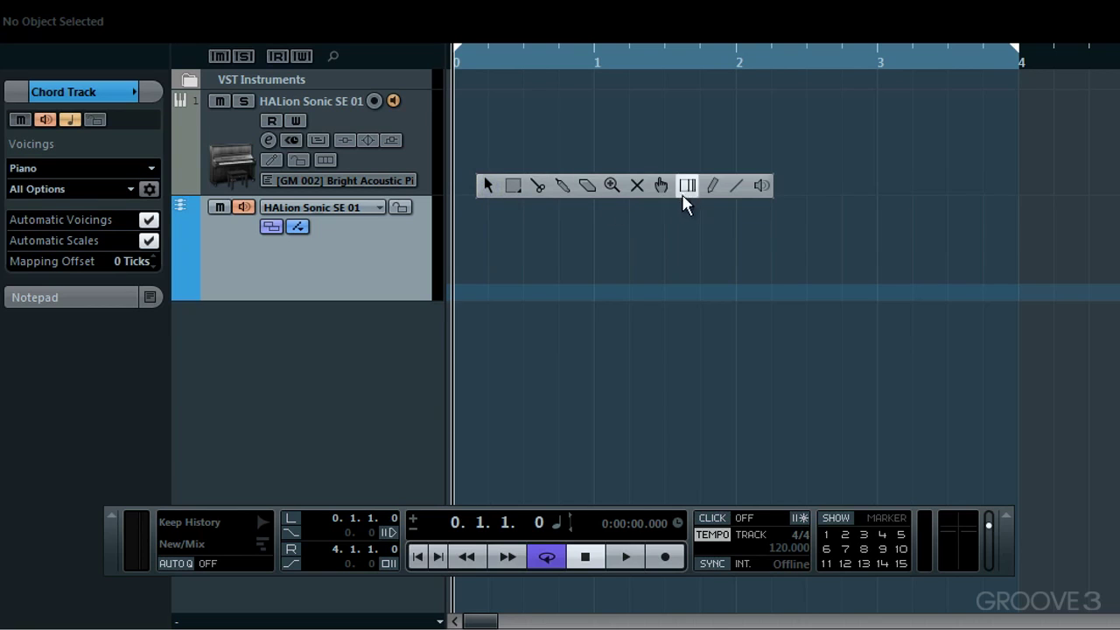
pyautogui.click(710, 184)
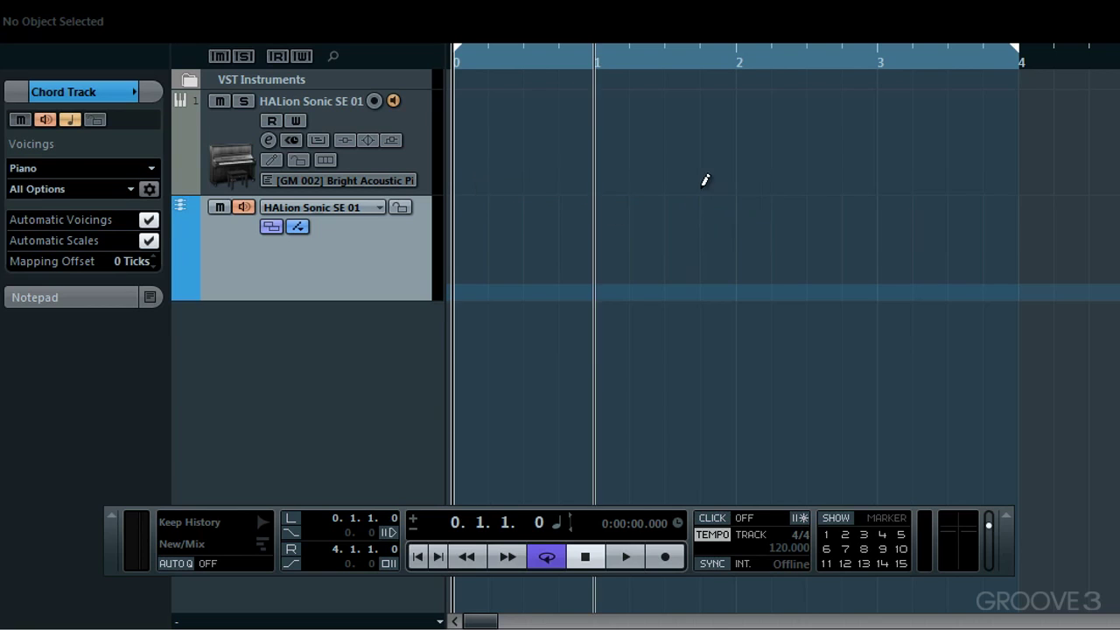
pyautogui.click(463, 235)
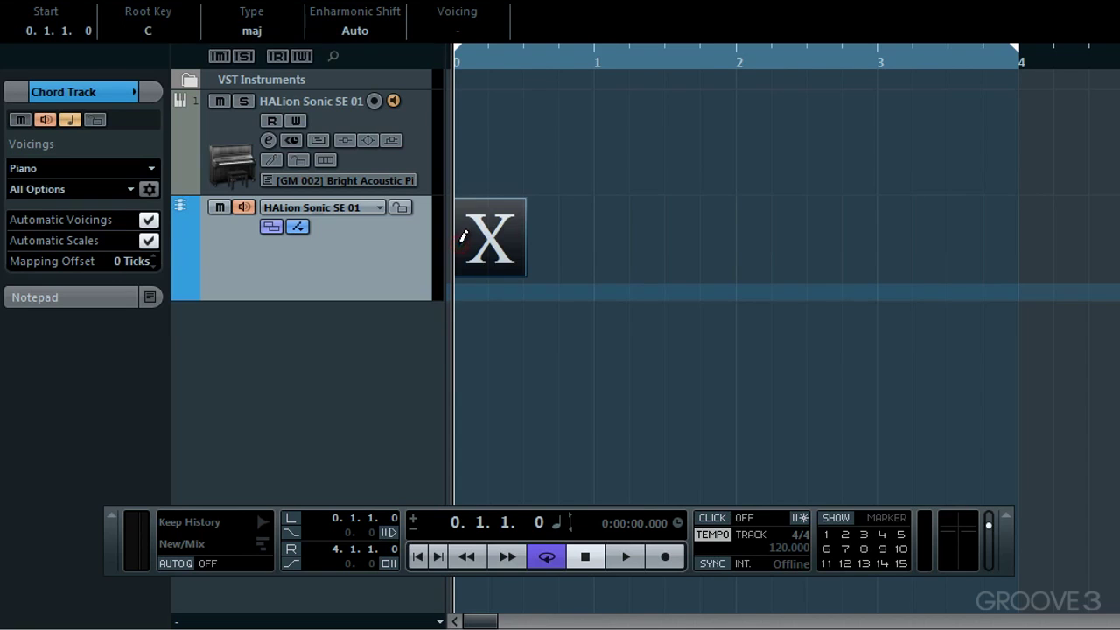
pyautogui.click(599, 233)
pyautogui.click(742, 232)
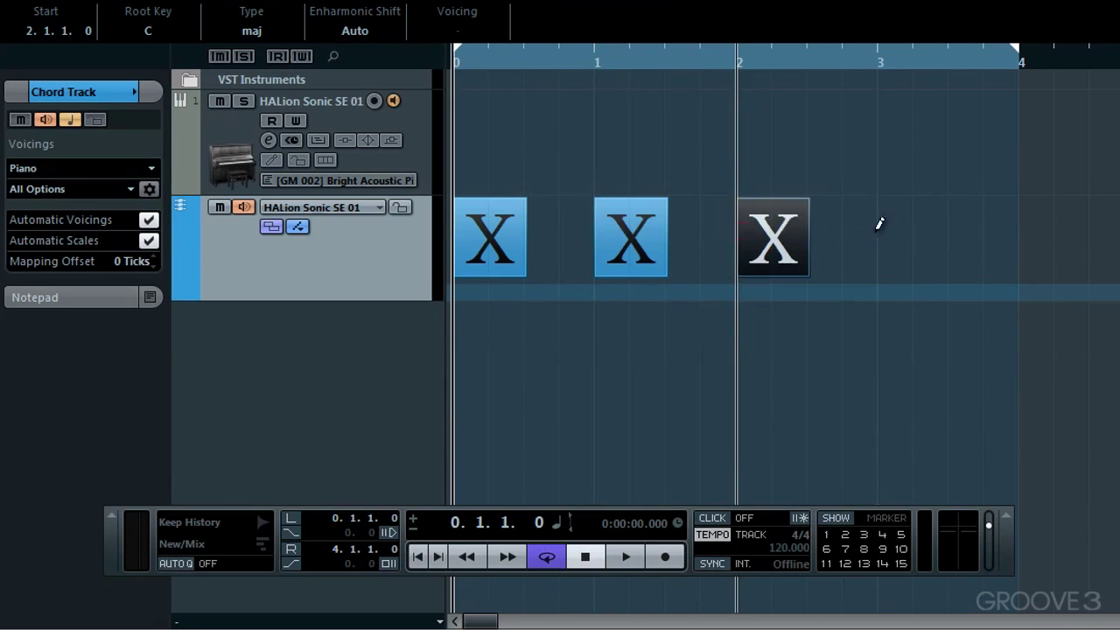
pyautogui.click(881, 232)
pyautogui.rightClick(517, 315)
pyautogui.click(517, 315)
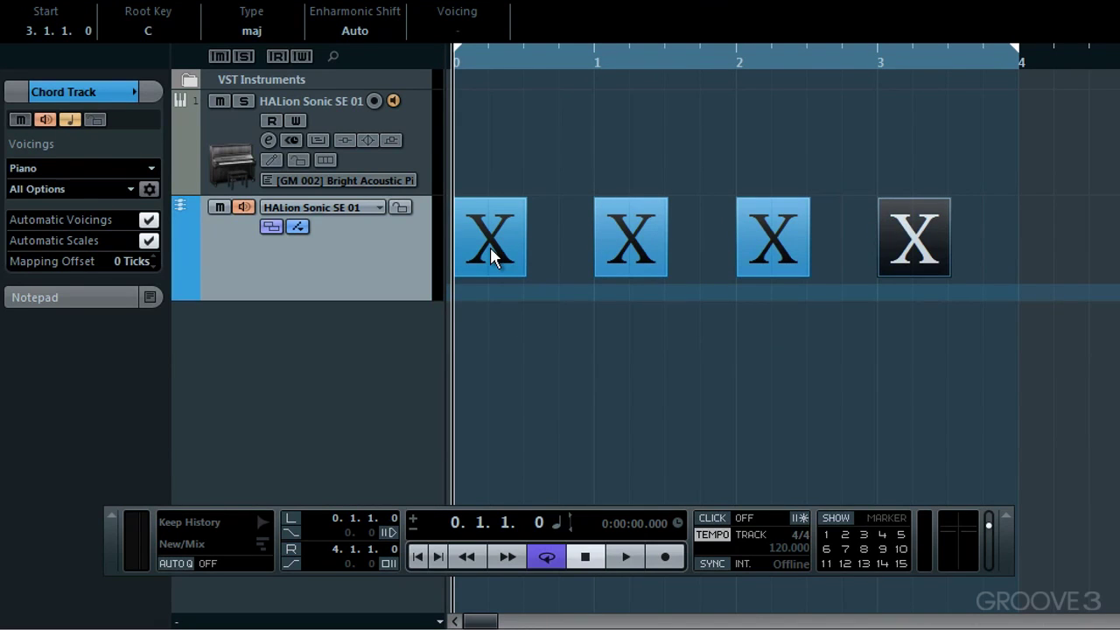
# Define the first two chord events as C major and G major.
pyautogui.doubleClick(490, 247)
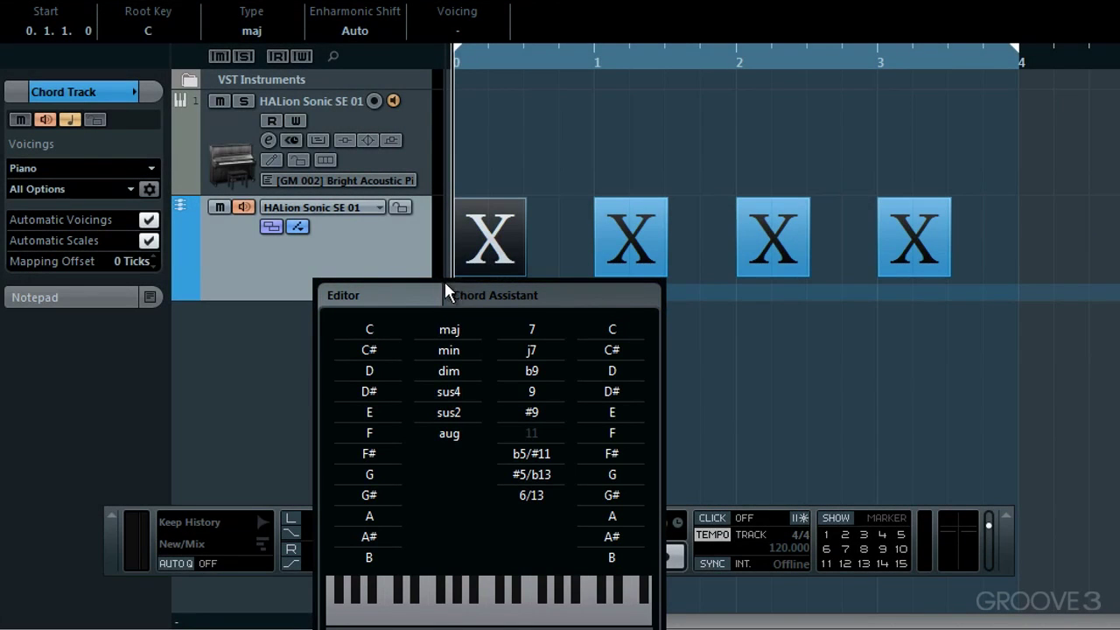
pyautogui.click(385, 332)
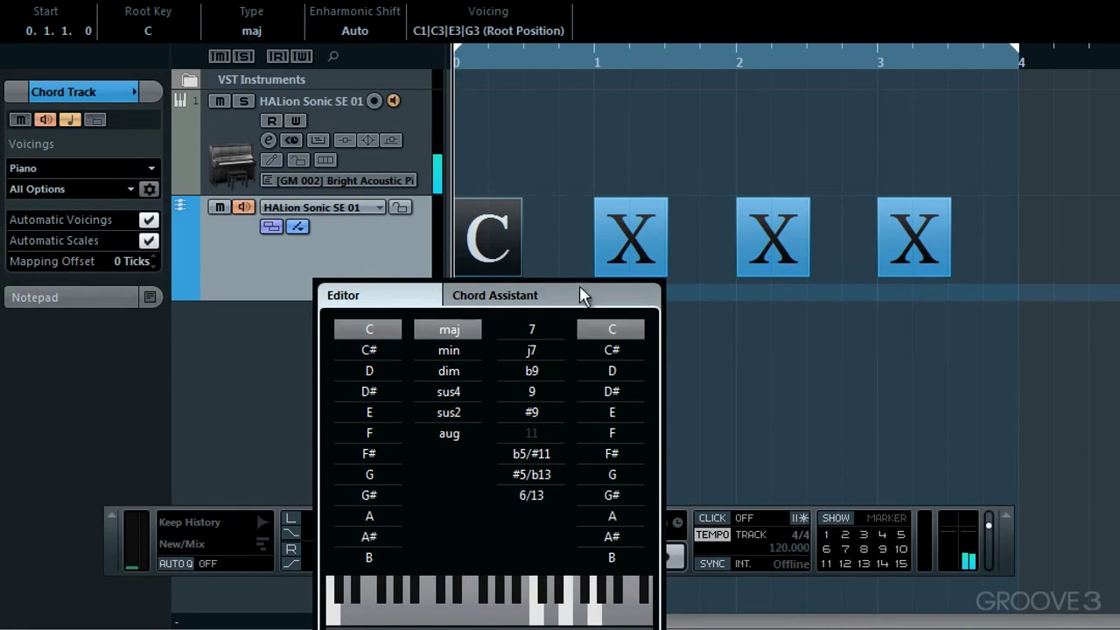
pyautogui.click(609, 247)
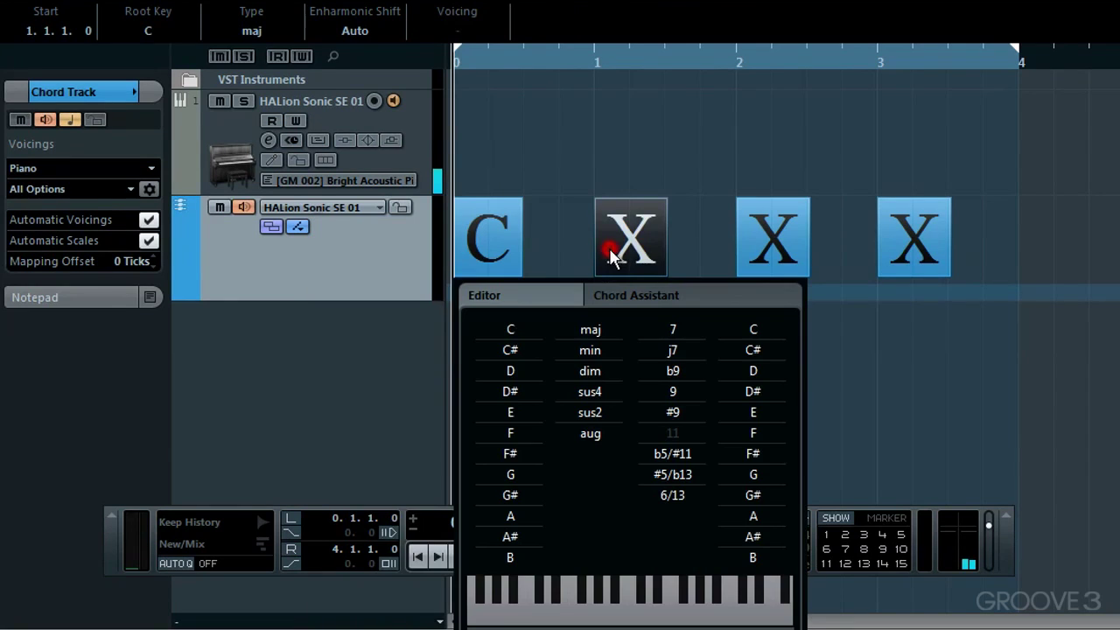
pyautogui.click(524, 470)
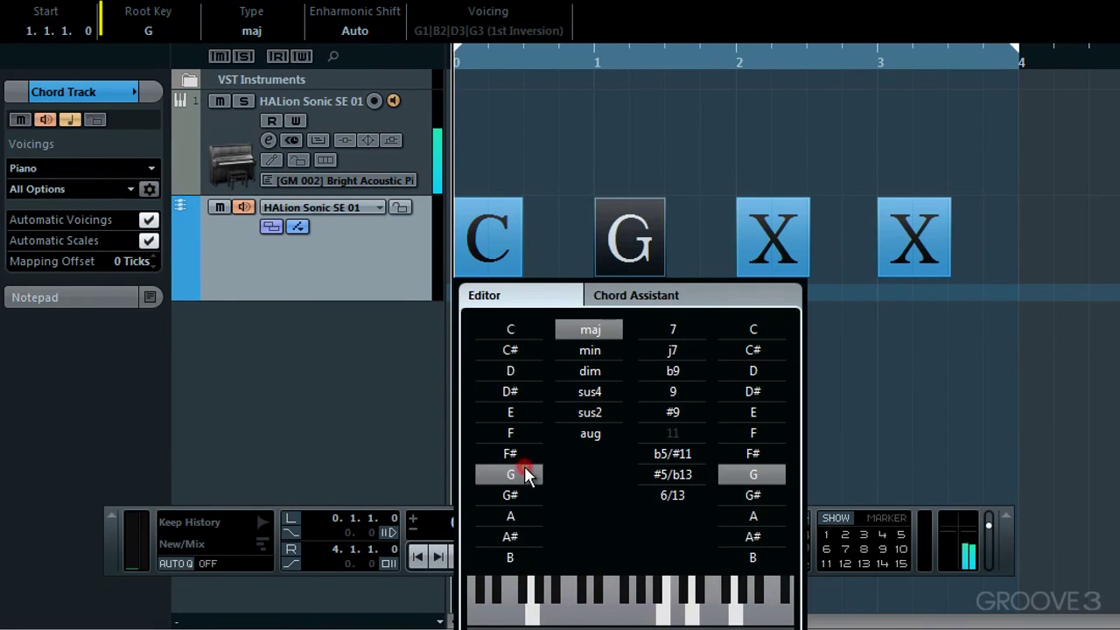
# Set the third and fourth chords to A minor and G major, then close the Chord Editor.
pyautogui.doubleClick(765, 265)
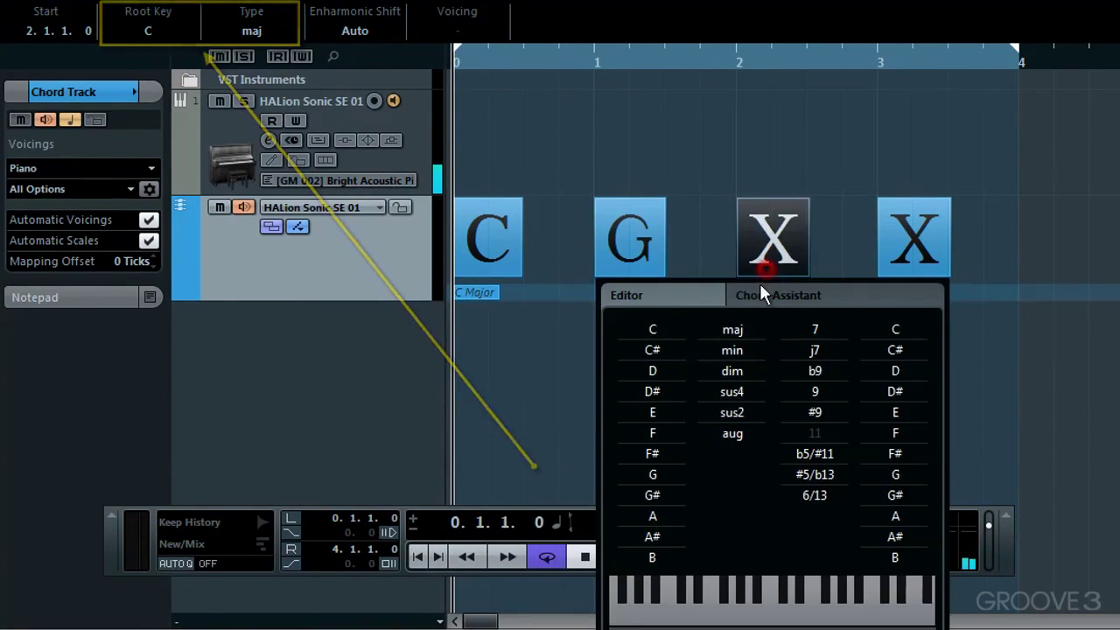
pyautogui.click(665, 516)
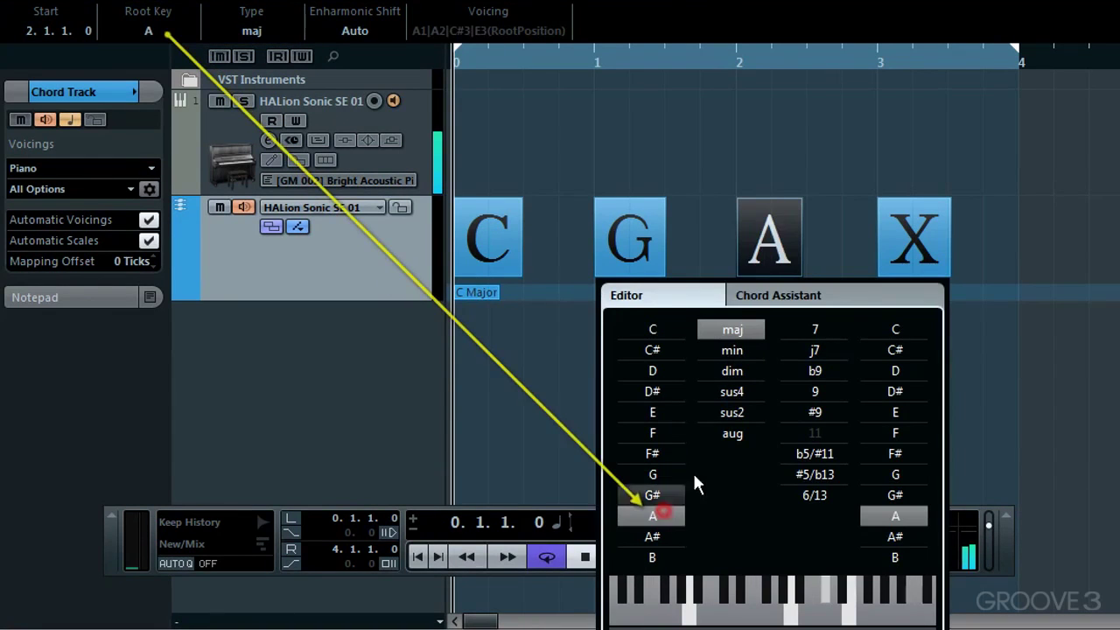
pyautogui.click(735, 352)
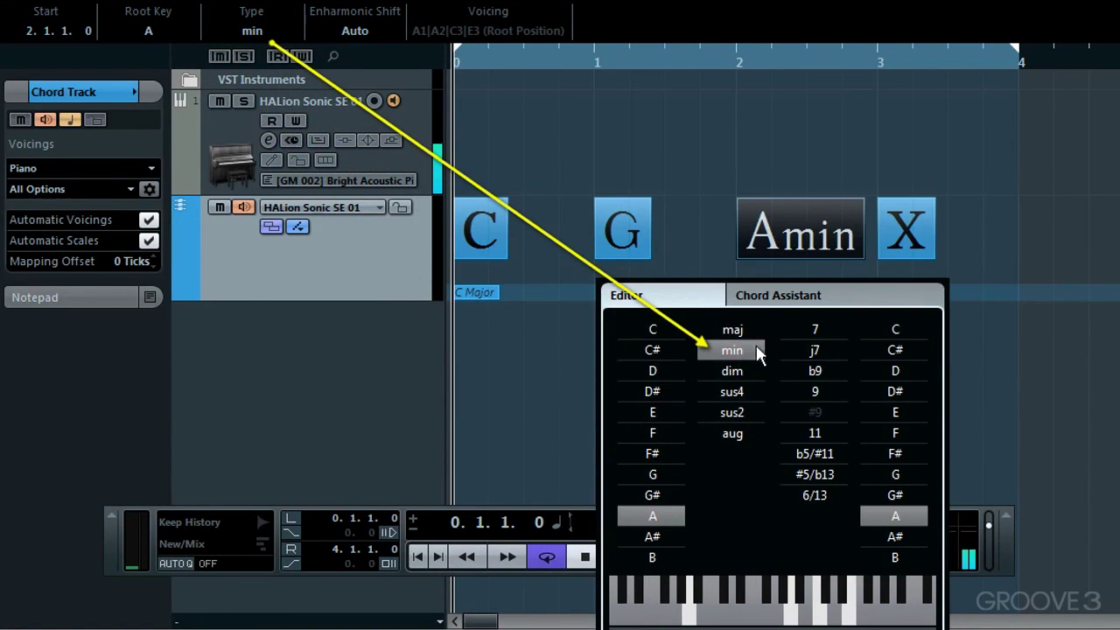
pyautogui.doubleClick(888, 230)
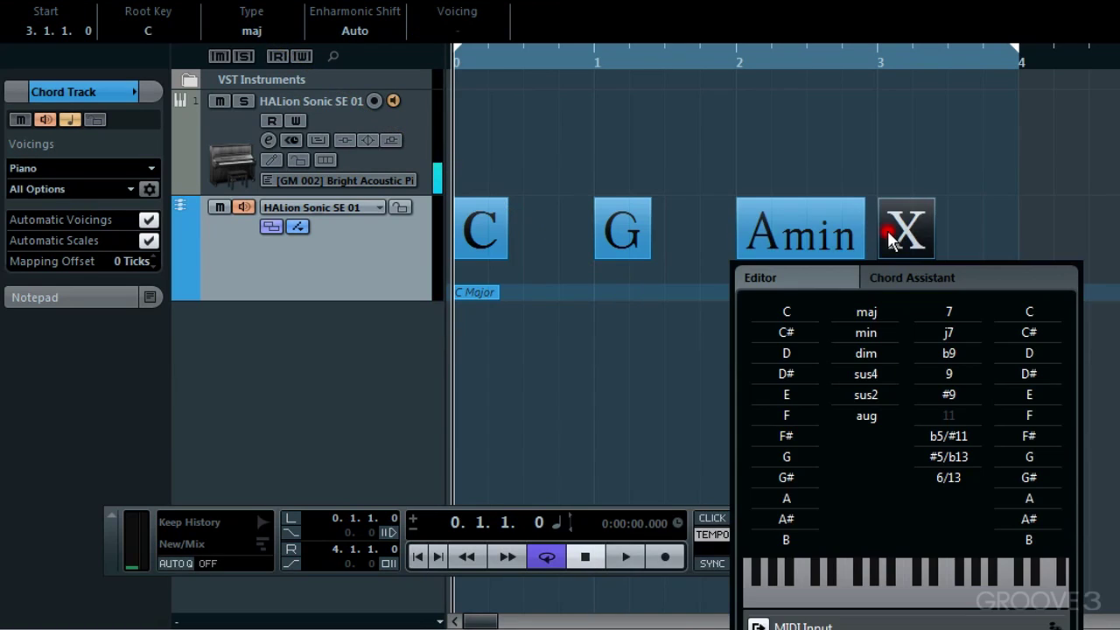
pyautogui.click(797, 446)
pyautogui.click(670, 131)
pyautogui.click(670, 131)
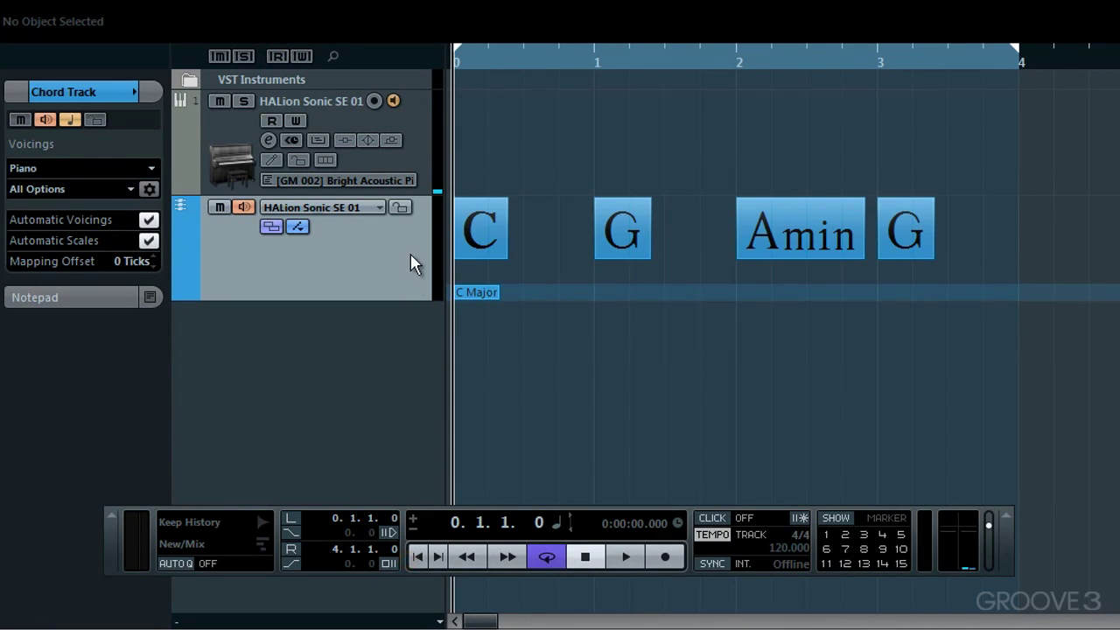
# Play back the C, G, Amin, G progression through the piano, then stop.
pyautogui.click(635, 558)
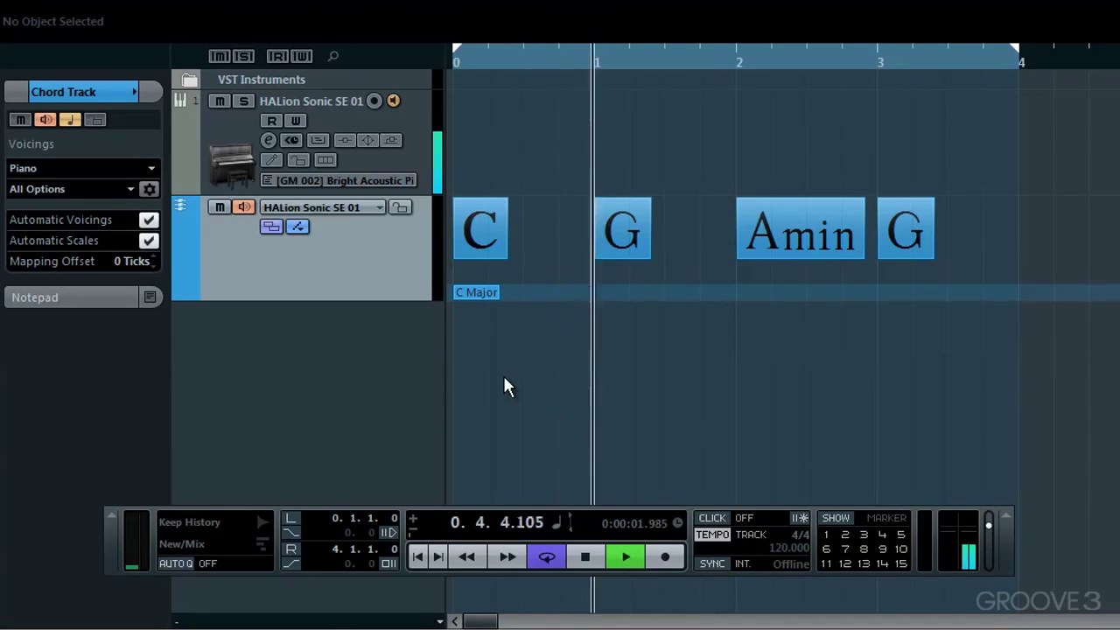
pyautogui.click(591, 558)
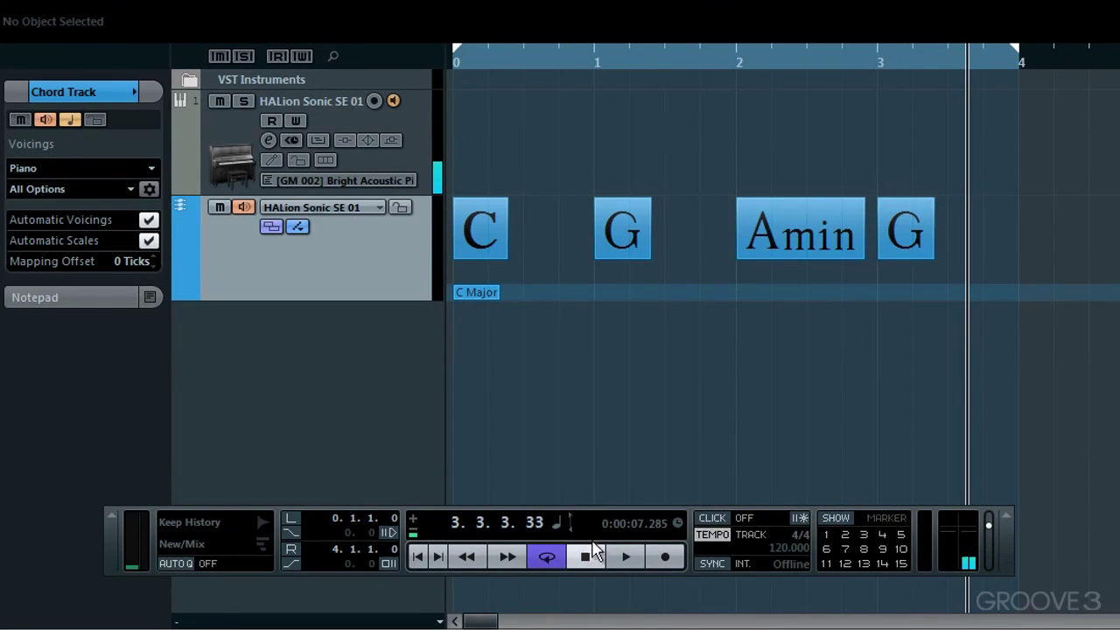
# Drag the cycle's right locator from bar 4 out to bar 8.
pyautogui.moveTo(479, 58); pyautogui.dragTo(475, 39)
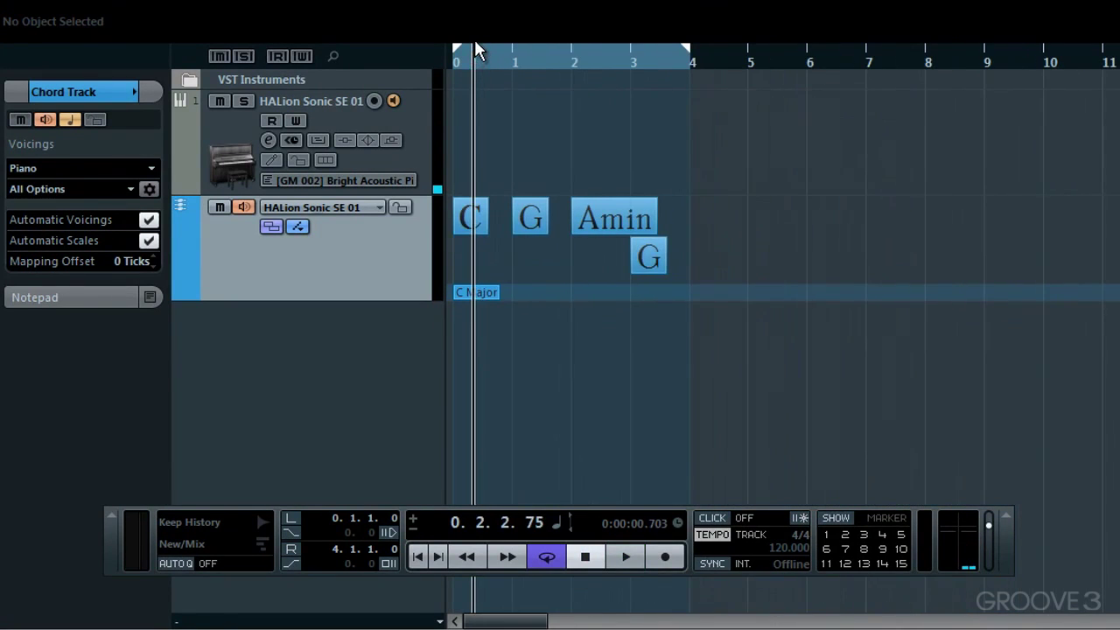
pyautogui.press('Home')
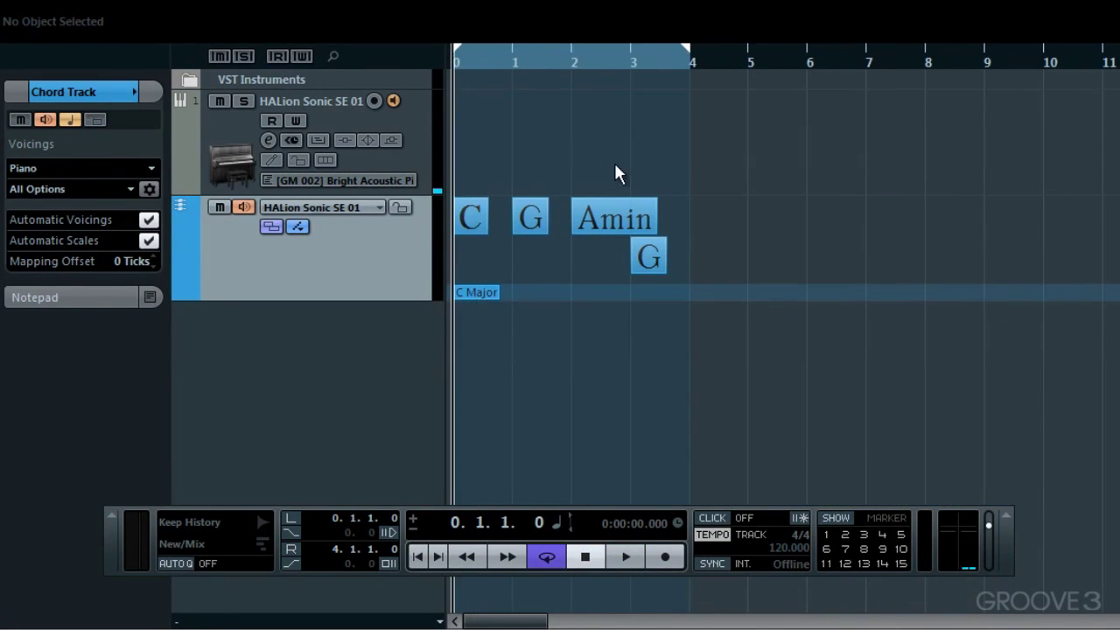
pyautogui.click(690, 50)
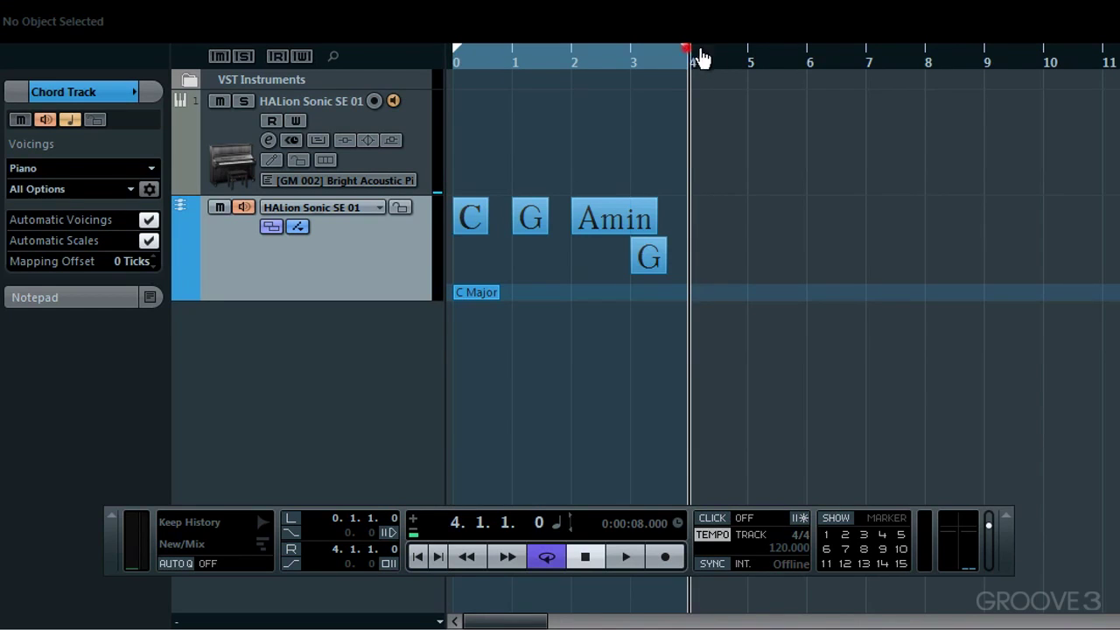
pyautogui.moveTo(700, 58); pyautogui.dragTo(910, 77)
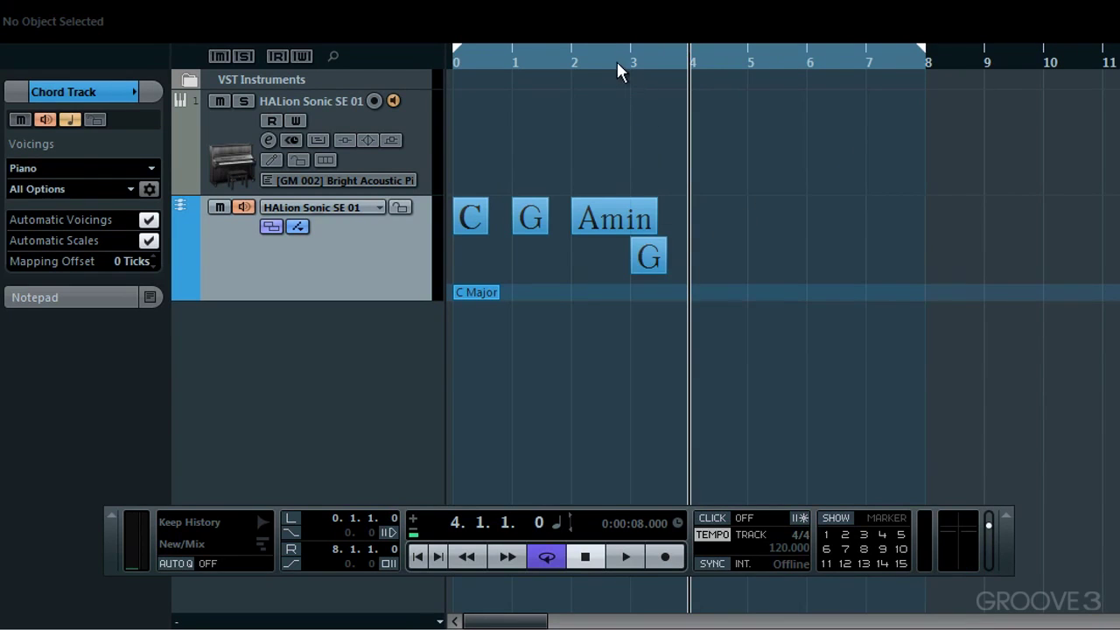
pyautogui.moveTo(617, 61); pyautogui.dragTo(617, 73)
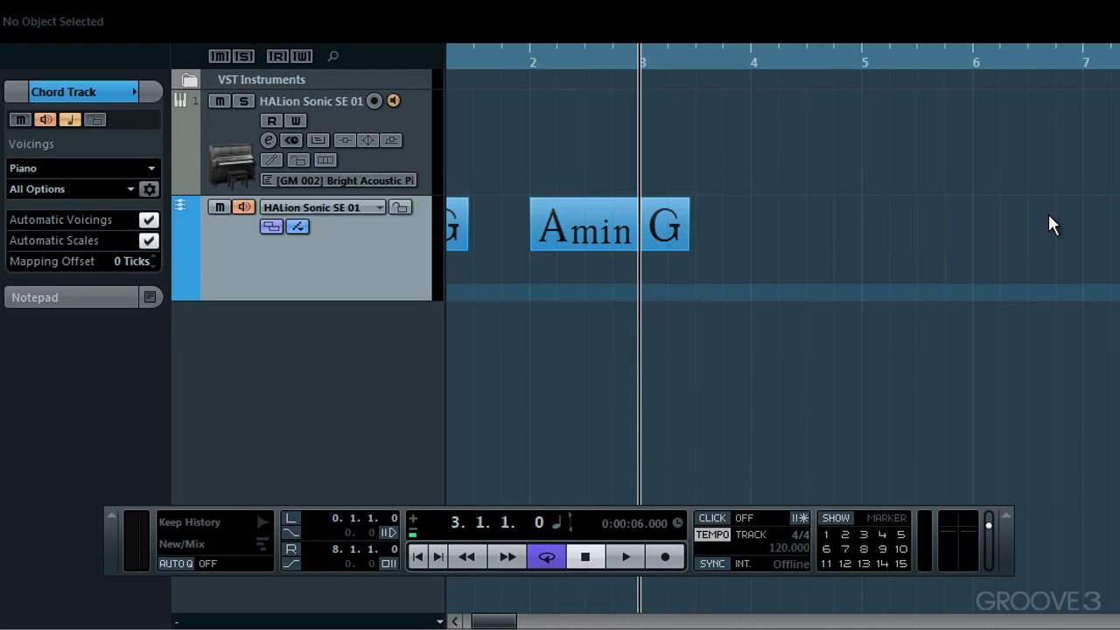
# Append a C chord at bar 4 and an E minor chord at bar 5 in the Chord Editor.
pyautogui.doubleClick(665, 230)
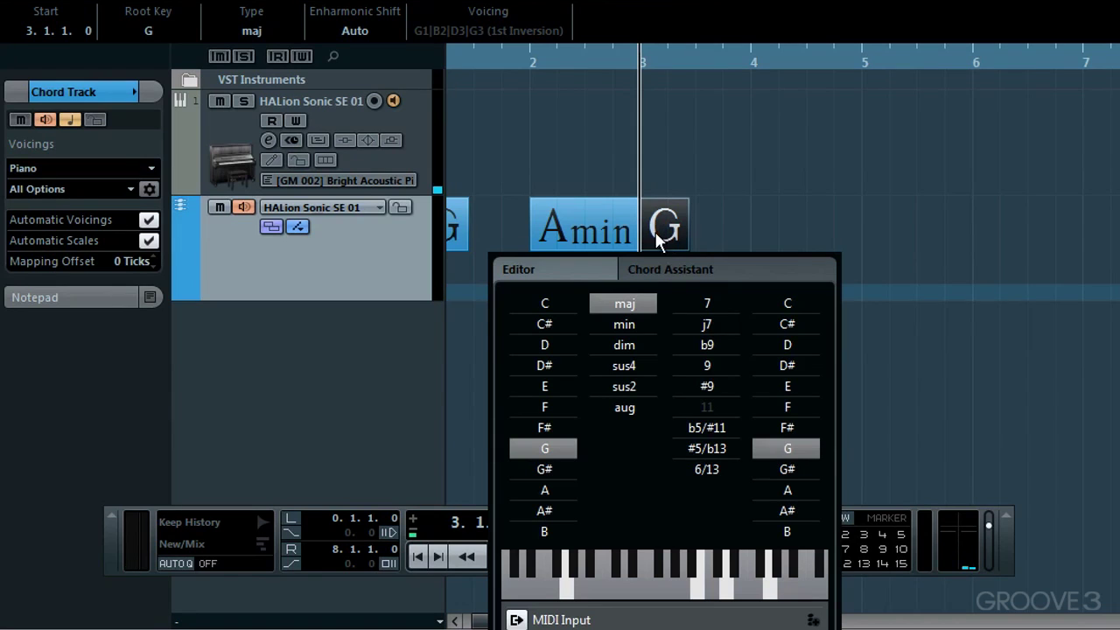
pyautogui.click(811, 619)
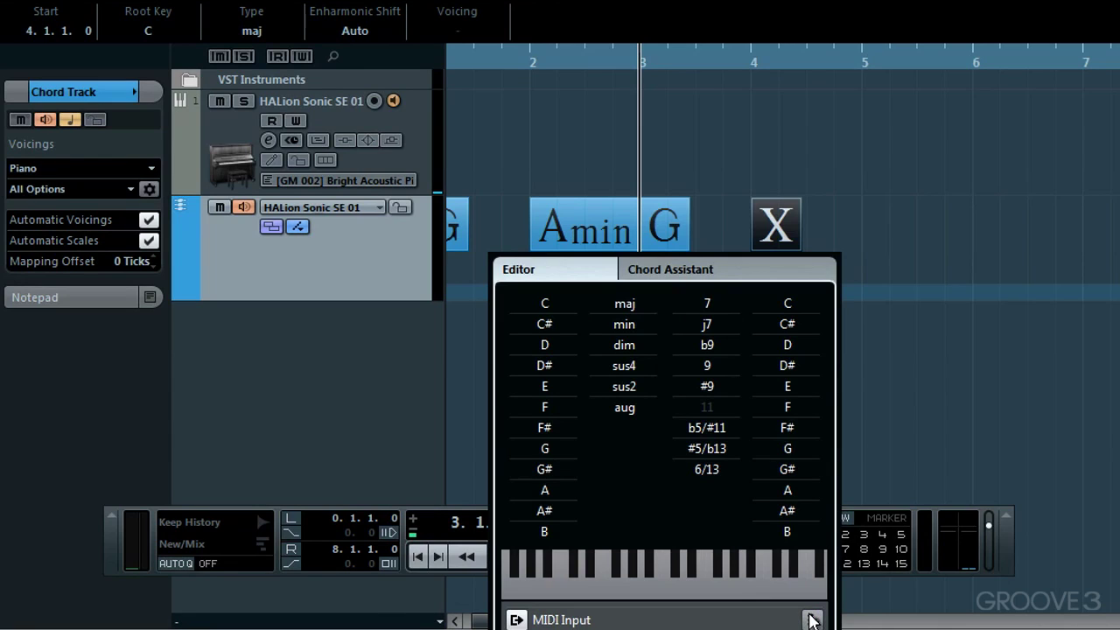
pyautogui.click(554, 306)
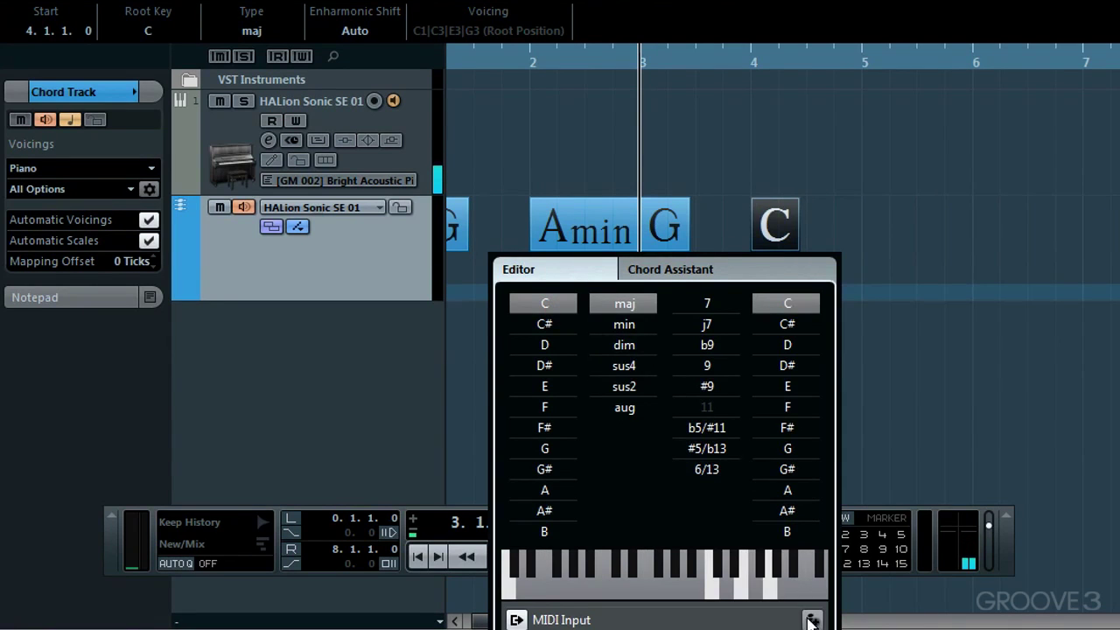
pyautogui.click(810, 620)
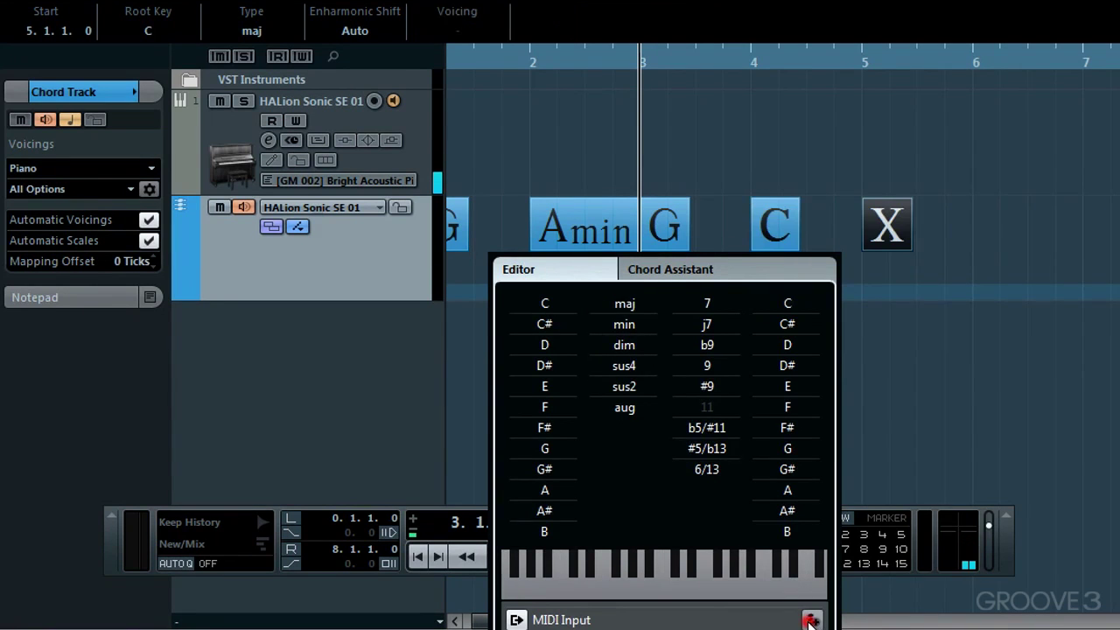
pyautogui.click(554, 384)
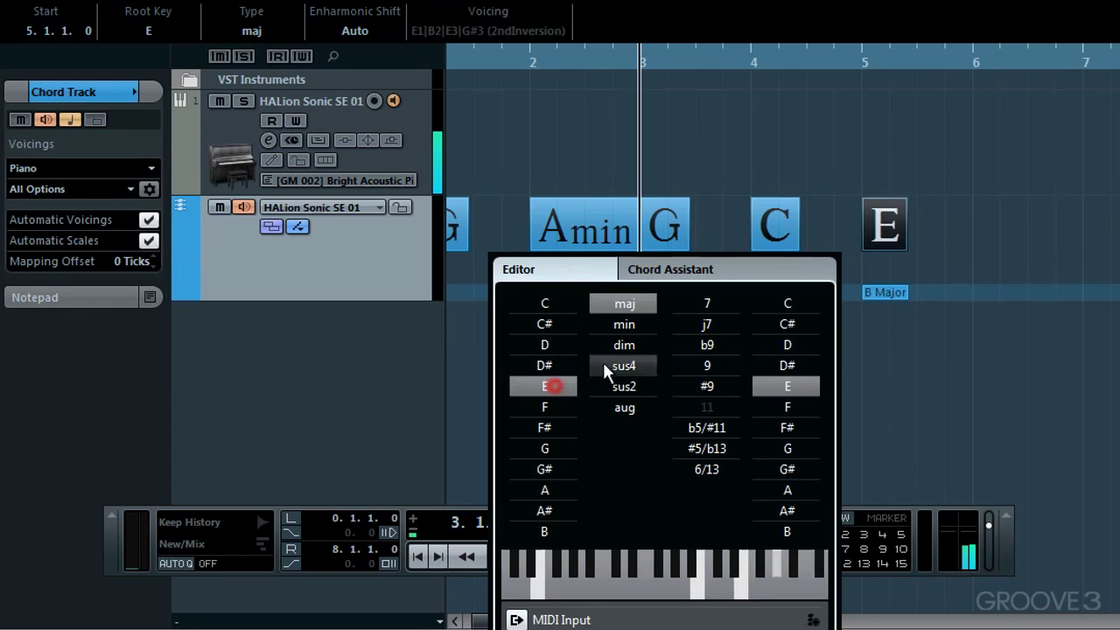
pyautogui.click(629, 325)
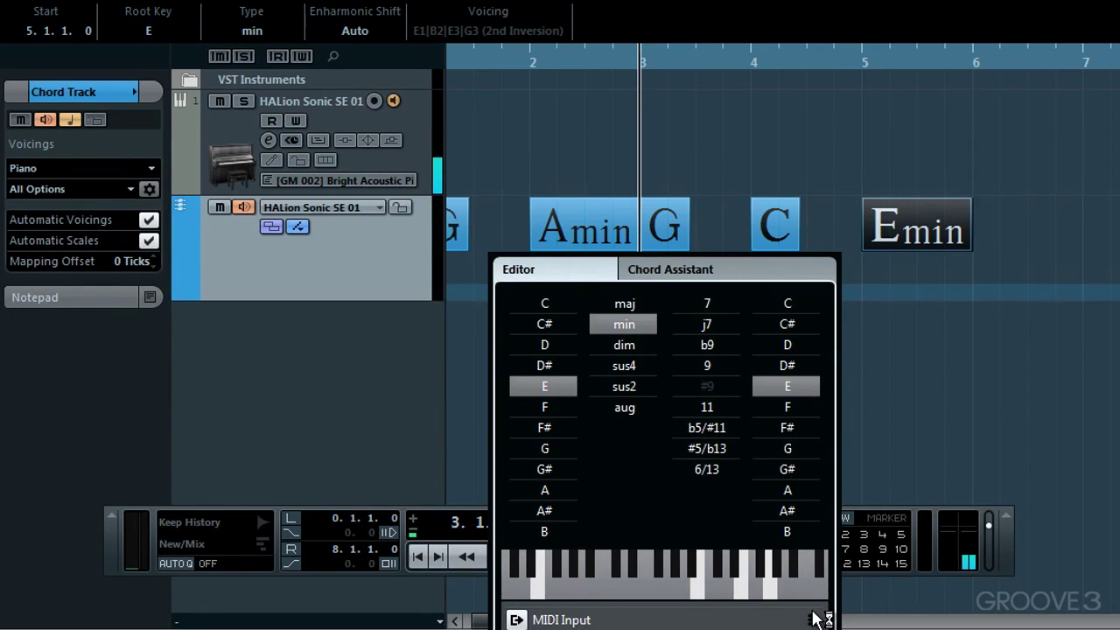
# Add an Fmaj7 chord at bar 6 after the Emin chord.
pyautogui.click(818, 620)
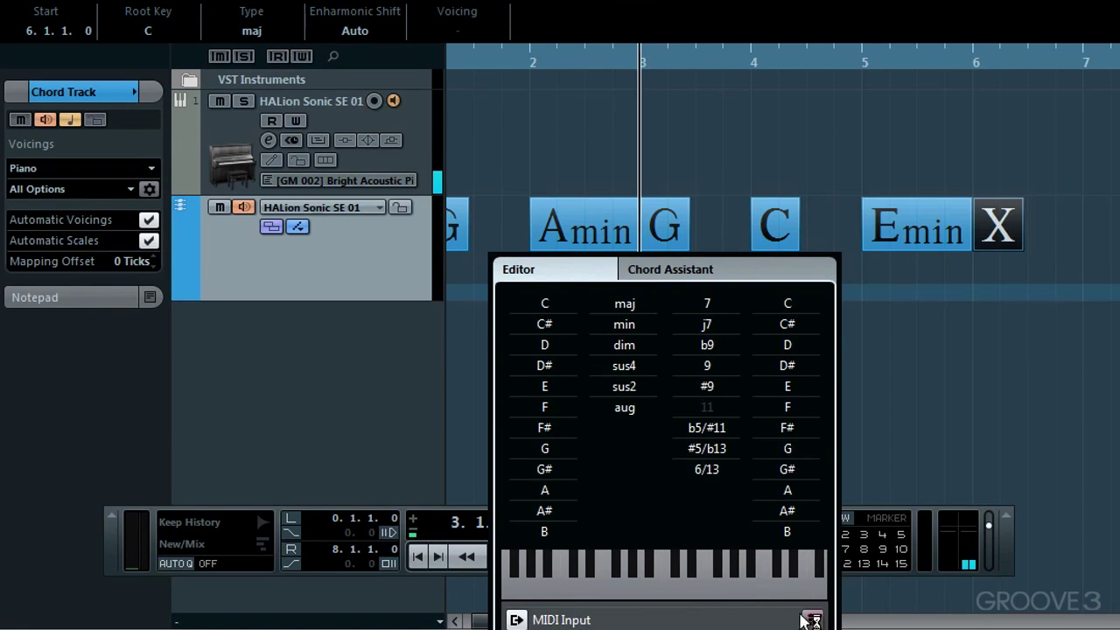
pyautogui.click(545, 414)
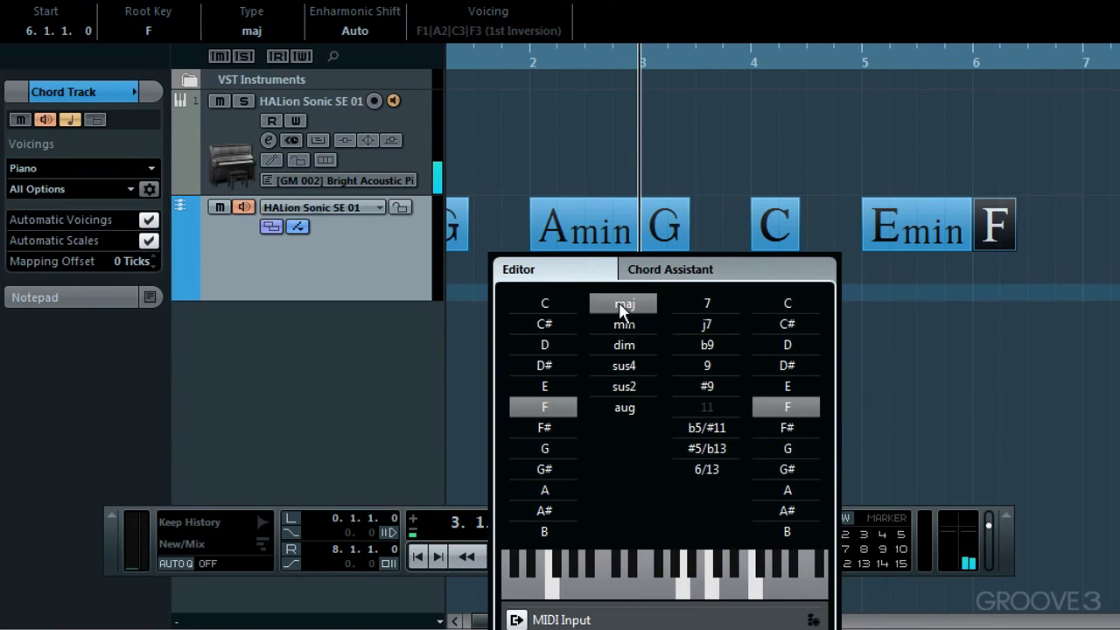
pyautogui.click(703, 303)
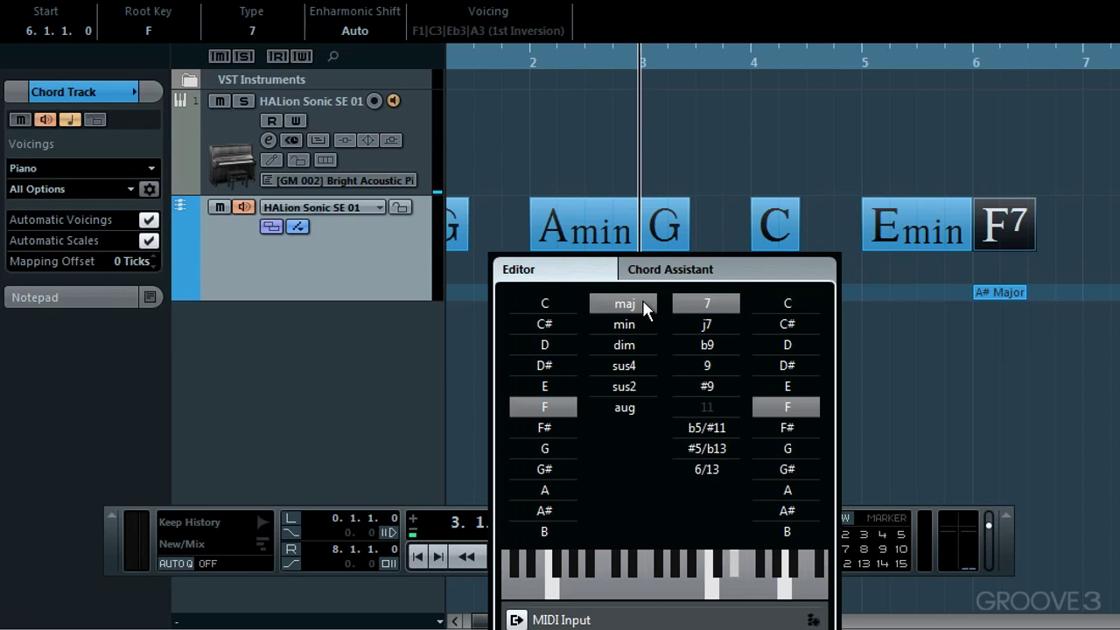
pyautogui.press('Escape')
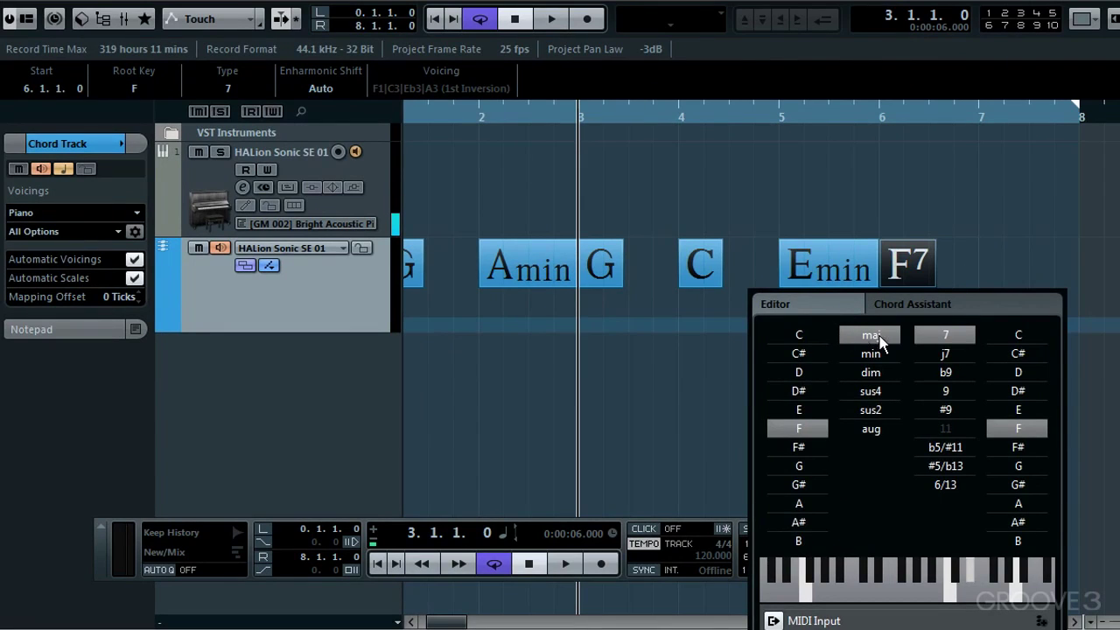
pyautogui.click(946, 353)
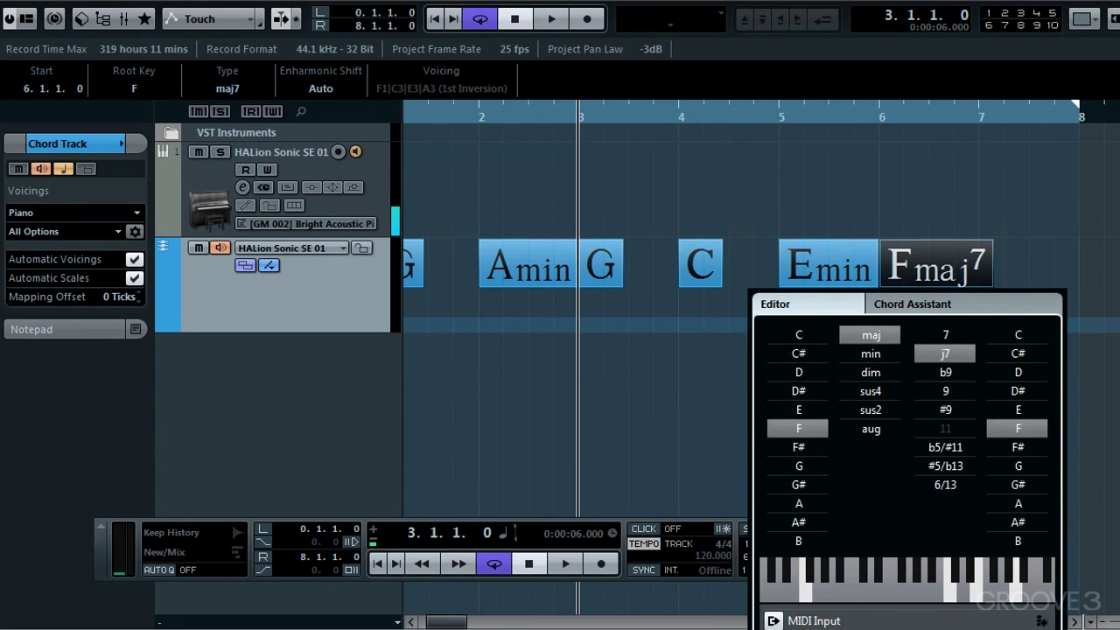
# Add a G chord at bar 7 and close the Chord Editor.
pyautogui.click(1041, 619)
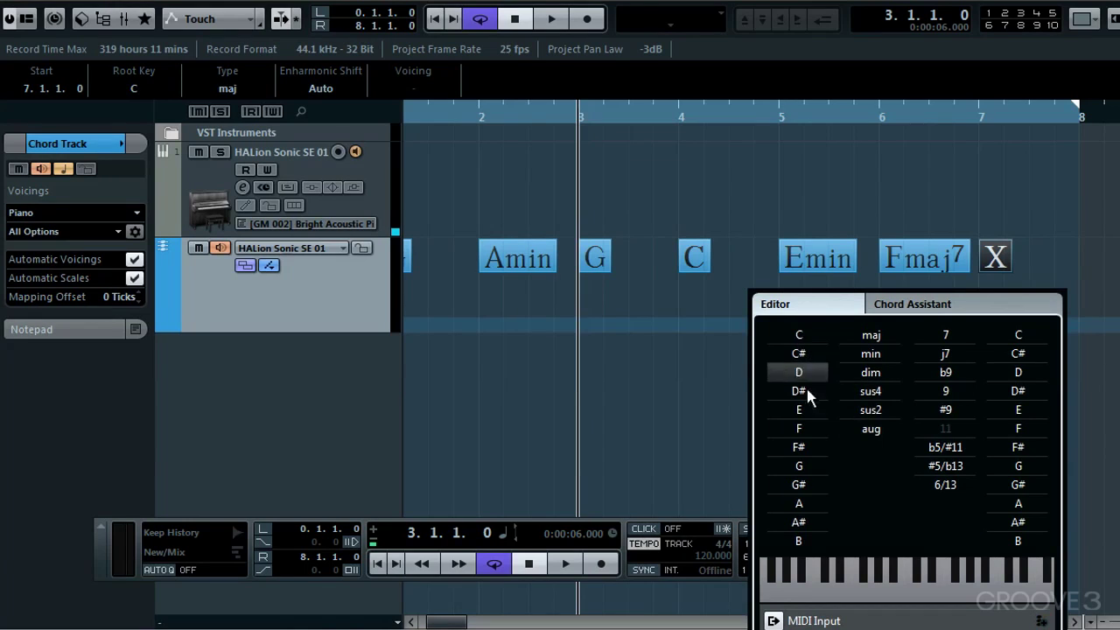
pyautogui.click(814, 463)
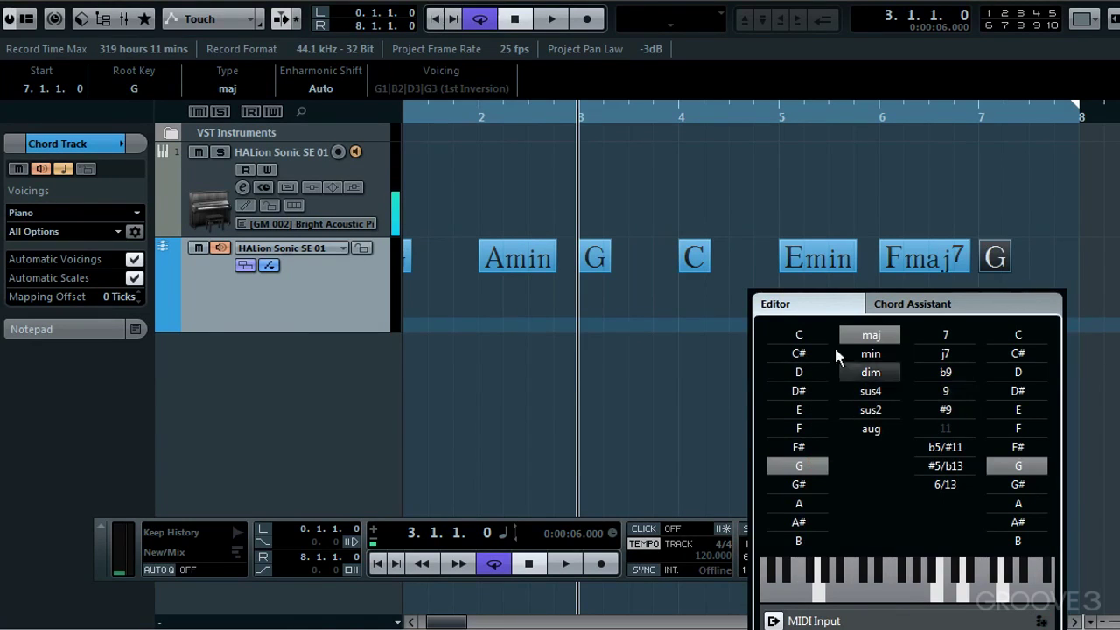
pyautogui.click(640, 392)
# Play all eight chords from the project start through the piano, then stop.
pyautogui.click(377, 564)
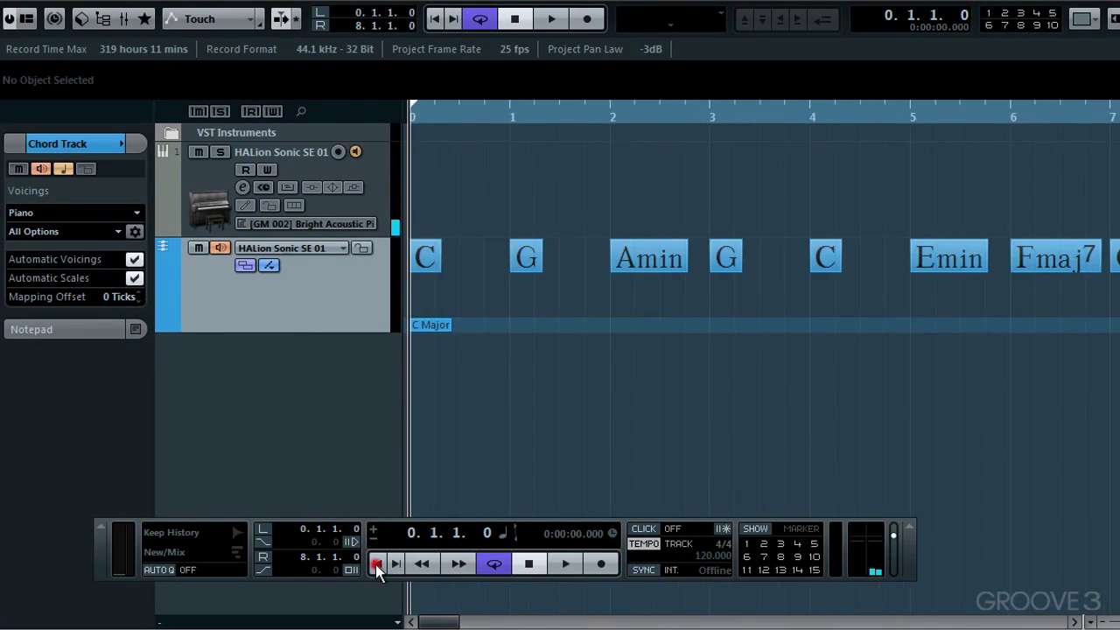
pyautogui.click(560, 564)
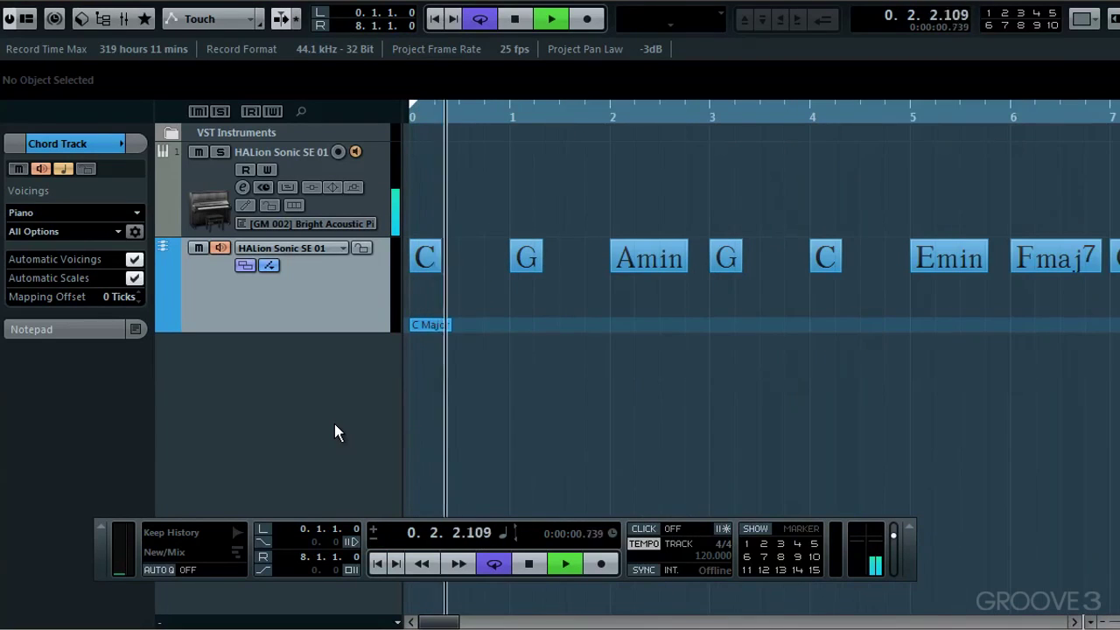
pyautogui.press('space')
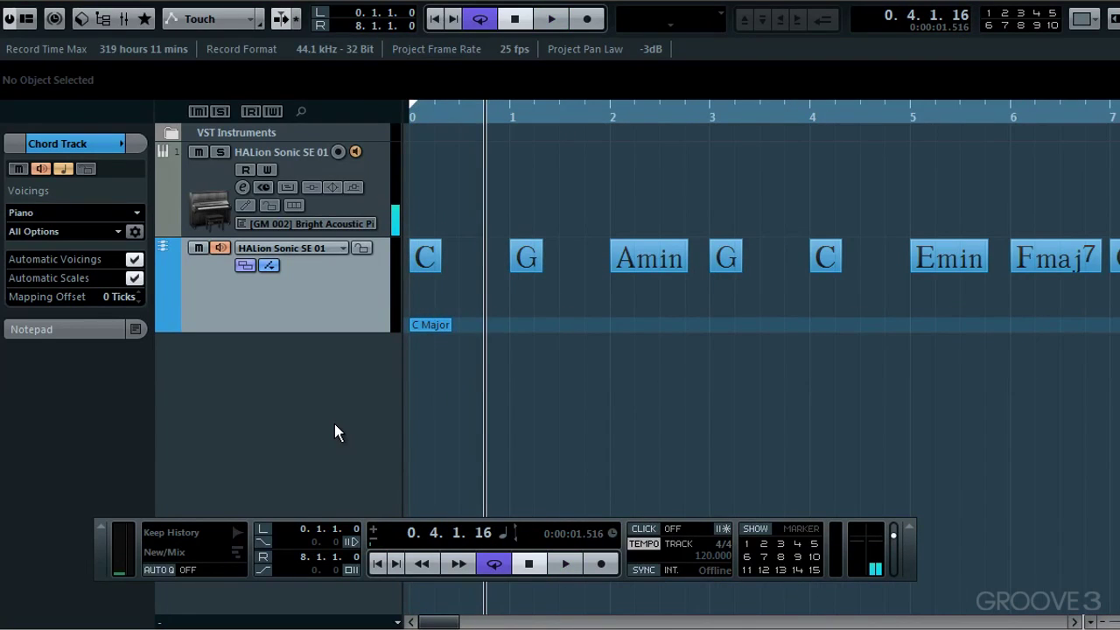
# Show Chord Assistant cadence suggestions (D, F, Fmin) for the G chord at bar 1.
pyautogui.doubleClick(516, 265)
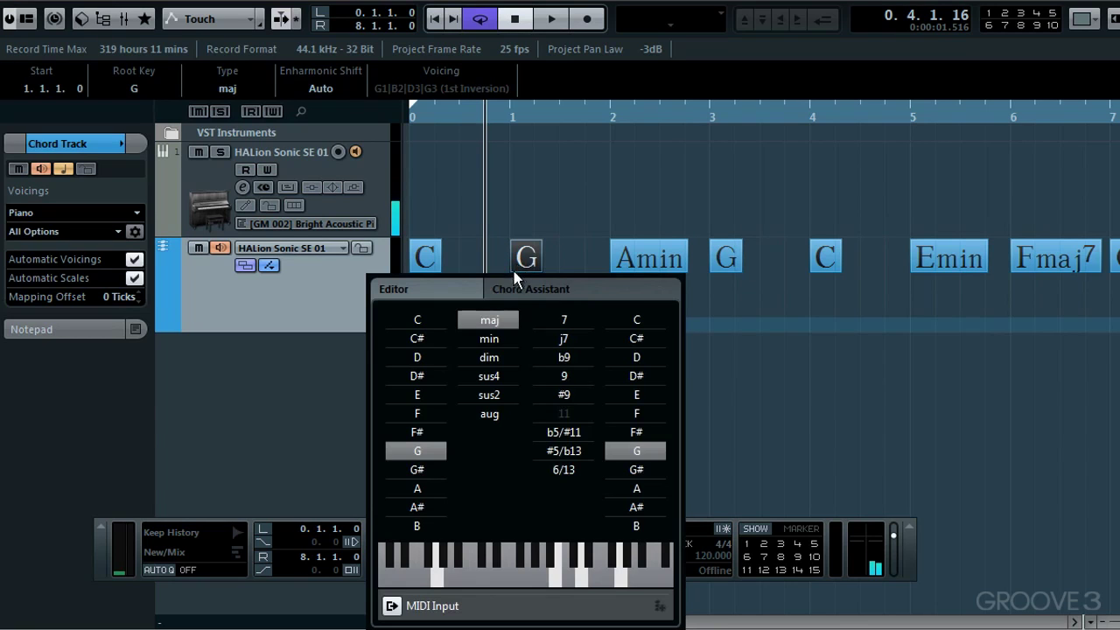
pyautogui.click(531, 297)
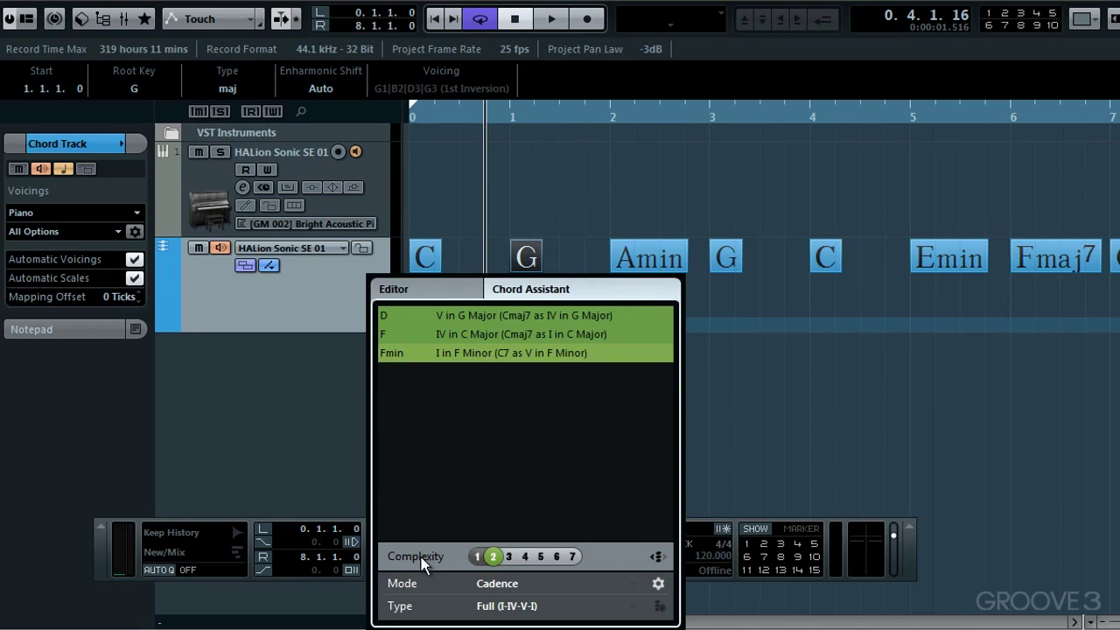
# Raise suggestion Complexity to 7 and replace the bar-1 G chord with Bdim.
pyautogui.click(573, 556)
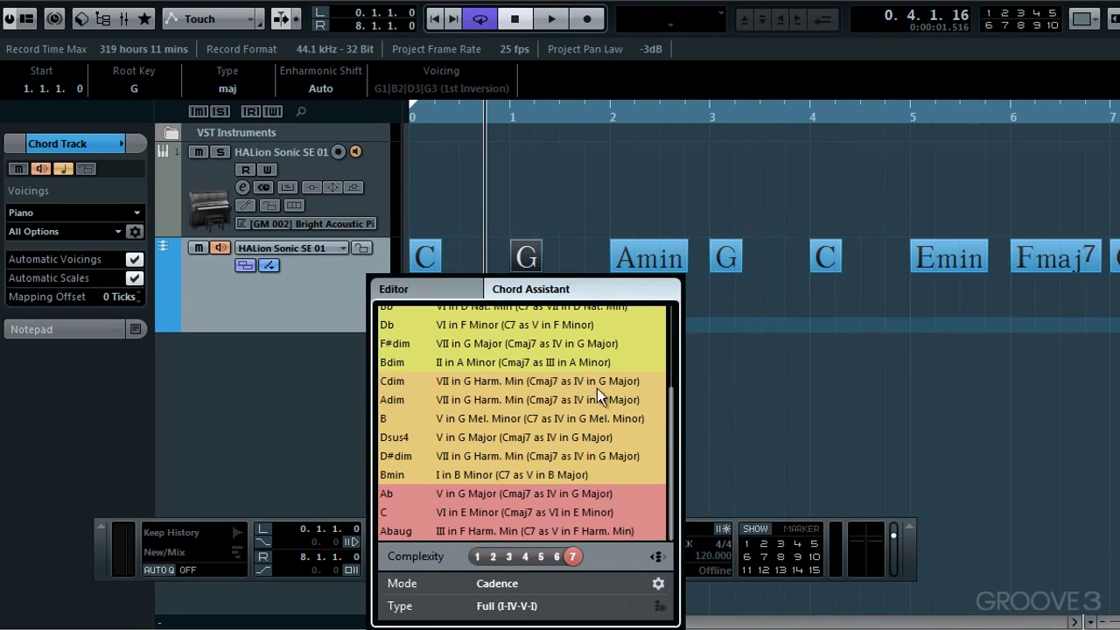
pyautogui.moveTo(667, 418); pyautogui.dragTo(664, 315)
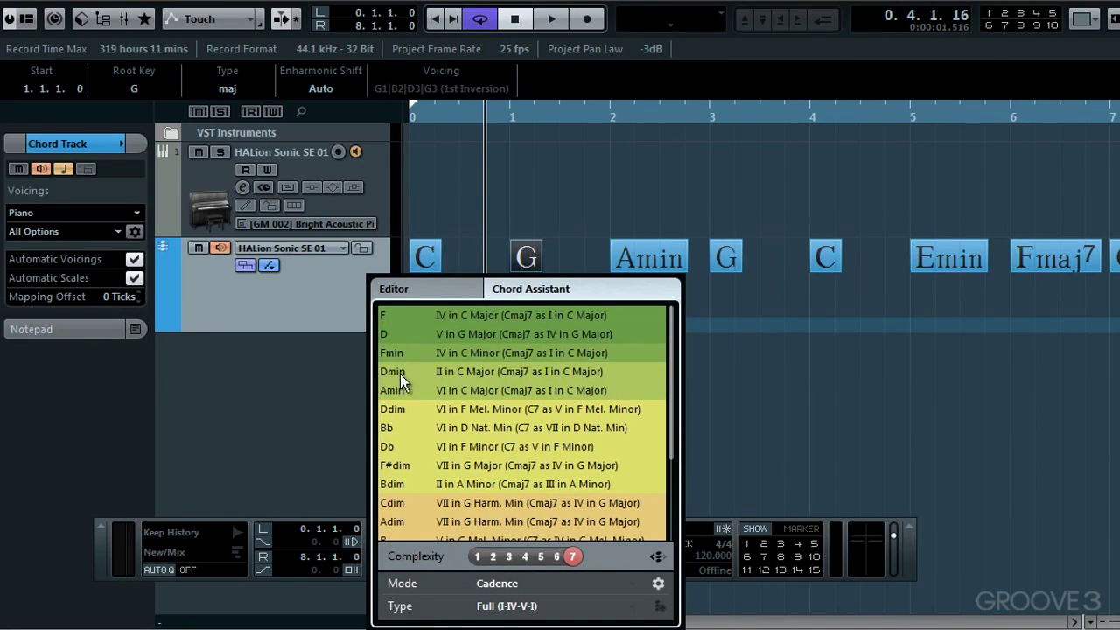
pyautogui.click(403, 487)
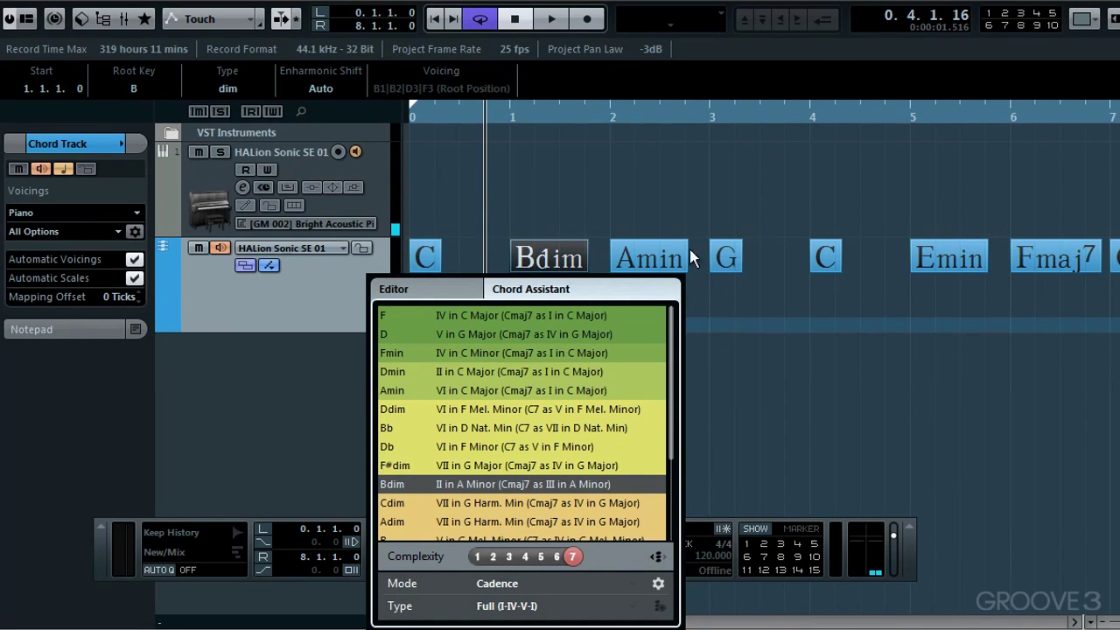
pyautogui.click(658, 206)
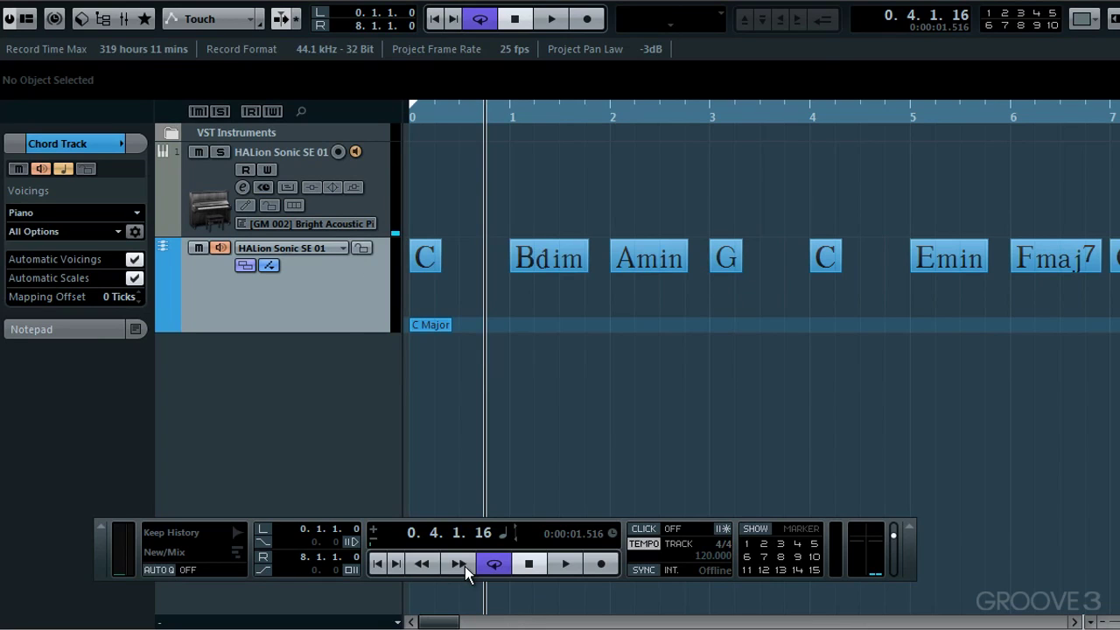
# Play the Bdim version from the project start and stop around bar 3.
pyautogui.click(379, 564)
pyautogui.click(561, 564)
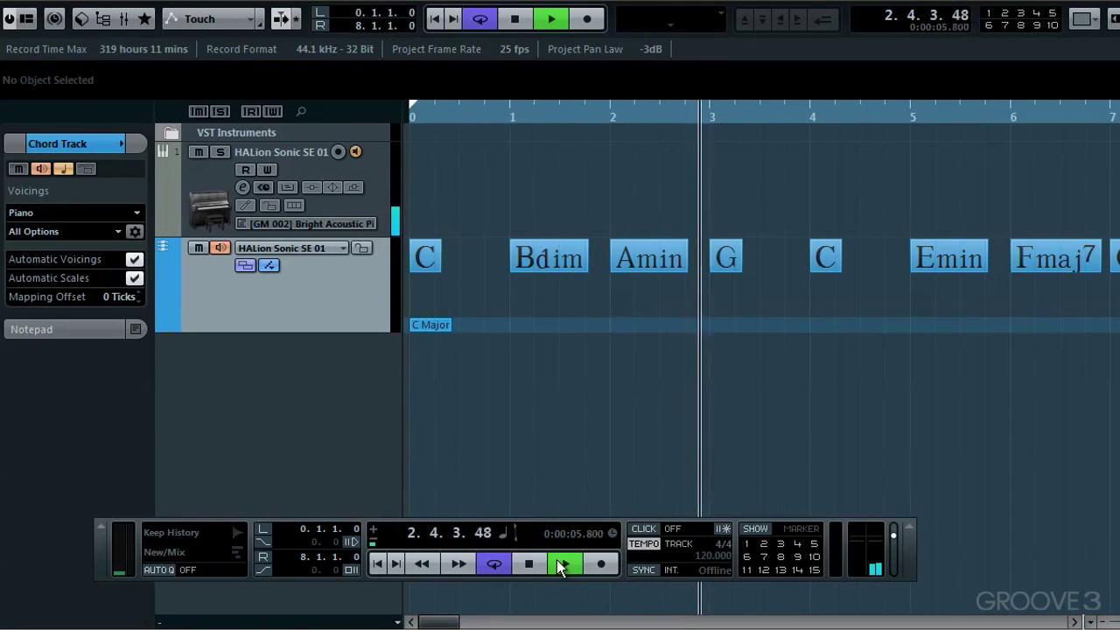
pyautogui.click(528, 561)
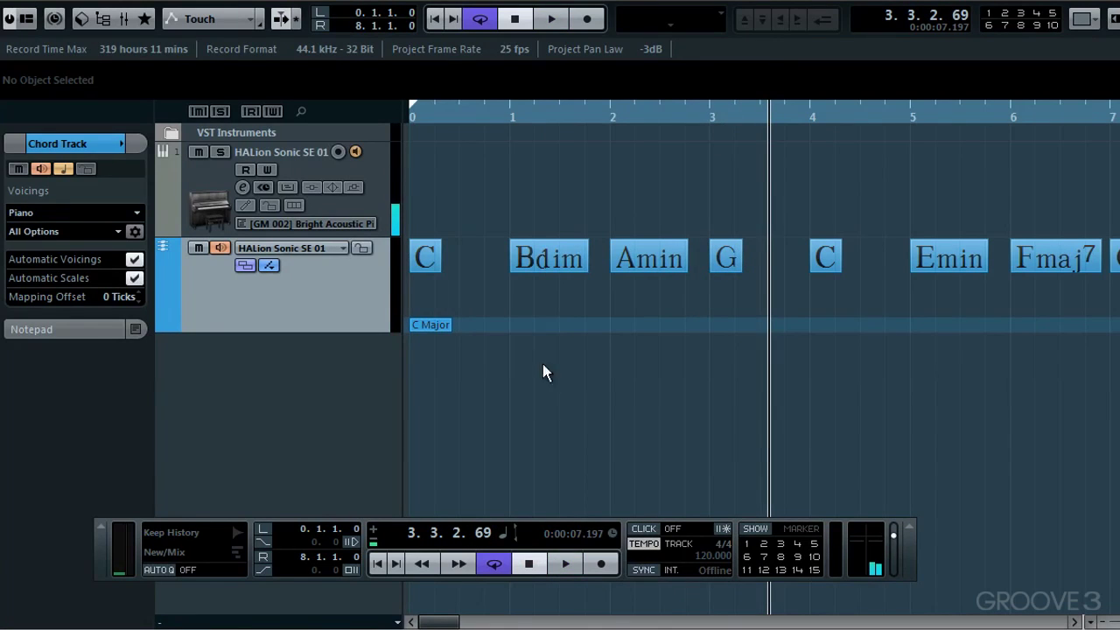